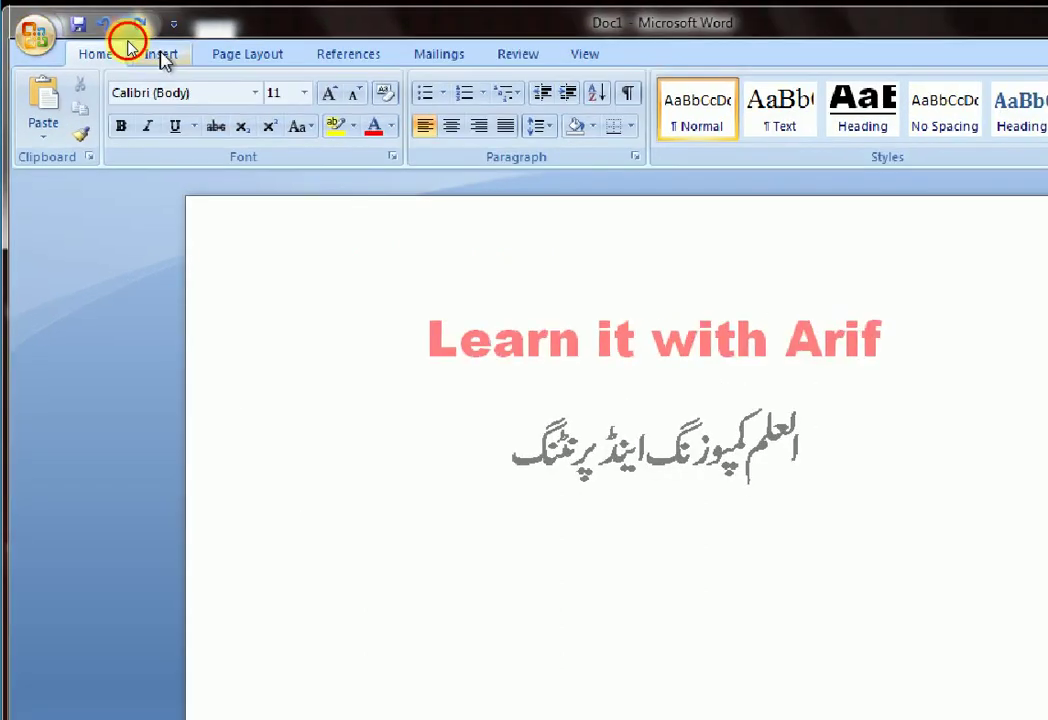
Step: Add a new blank equation below the Urdu line from the Insert tab's Equation gallery
left_click(161, 54)
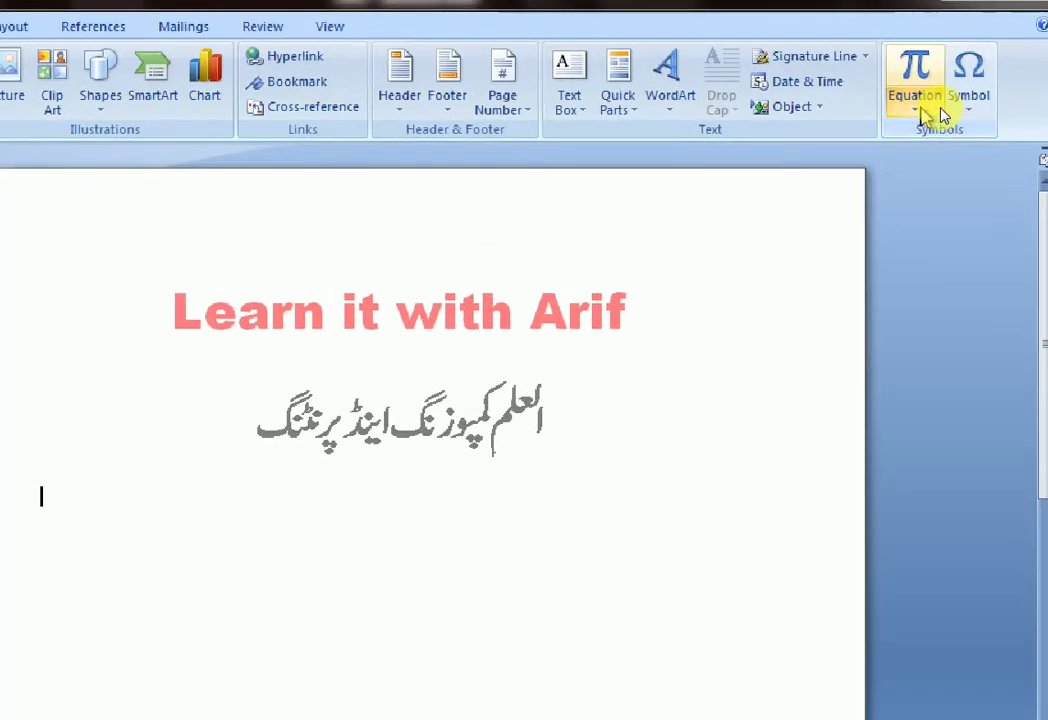
left_click(941, 112)
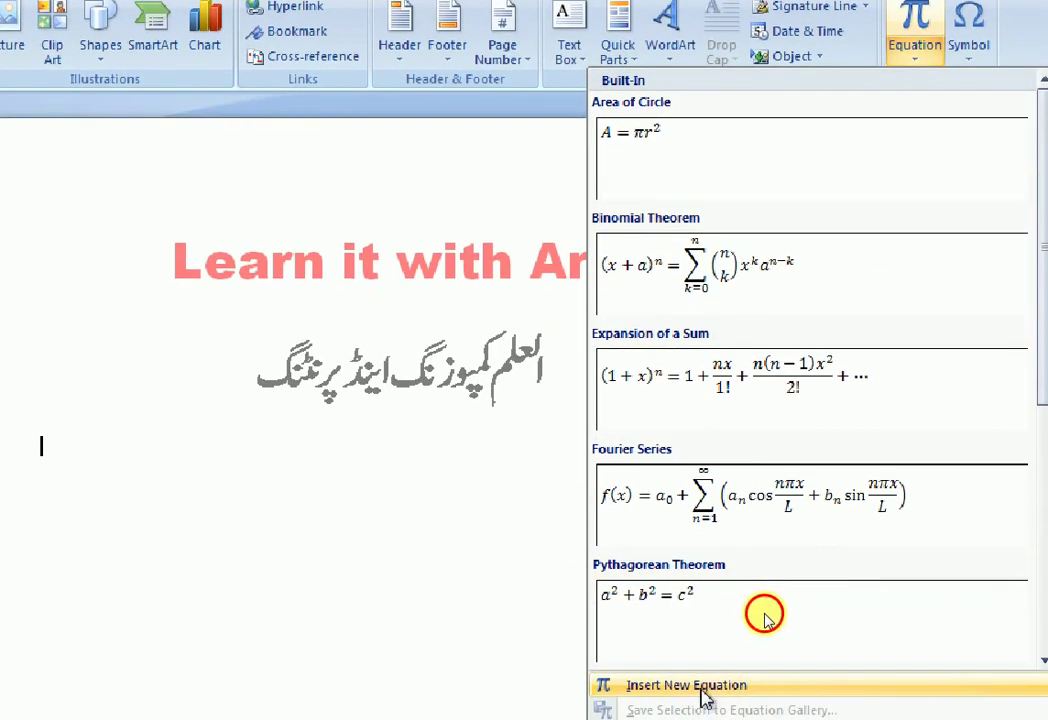
left_click(702, 689)
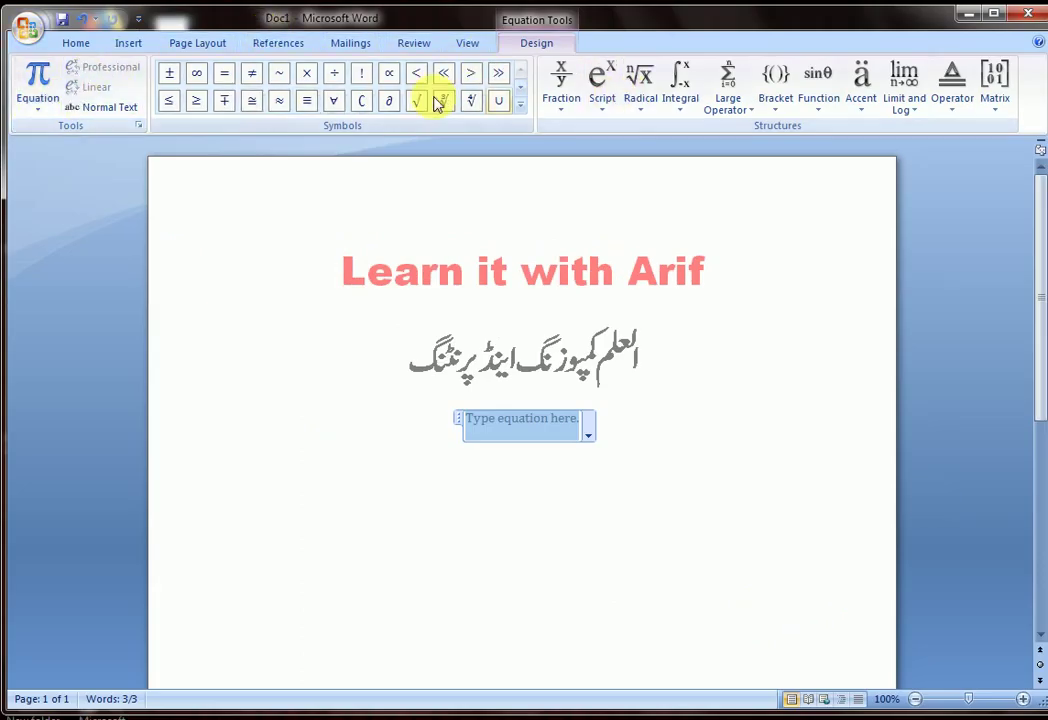
left_click(521, 106)
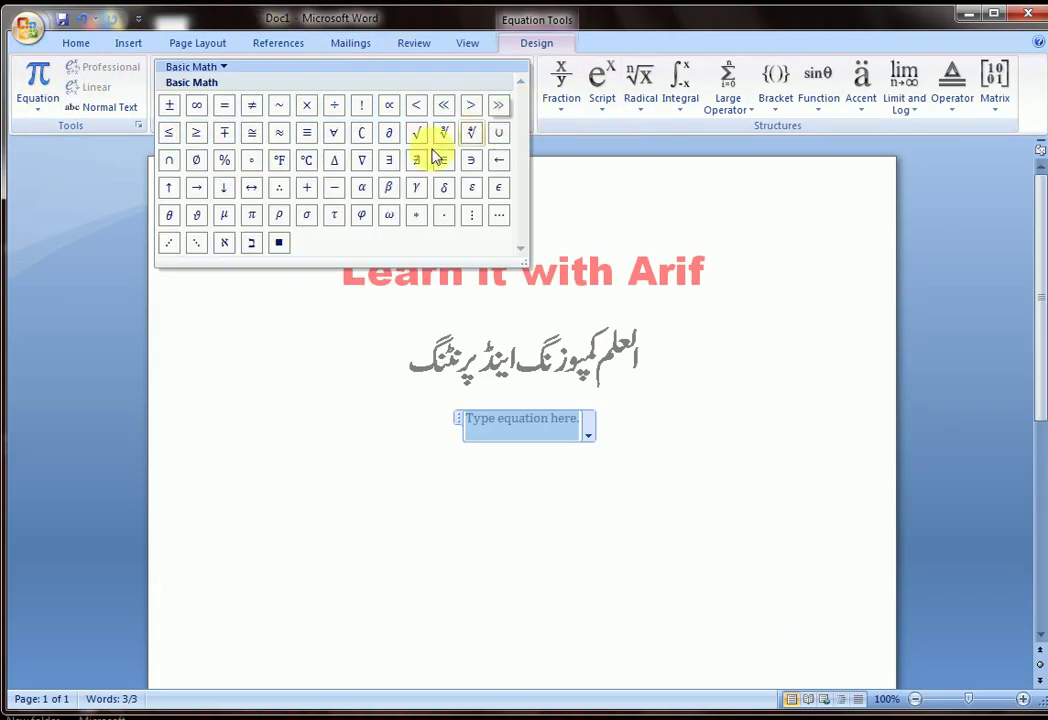
left_click(444, 165)
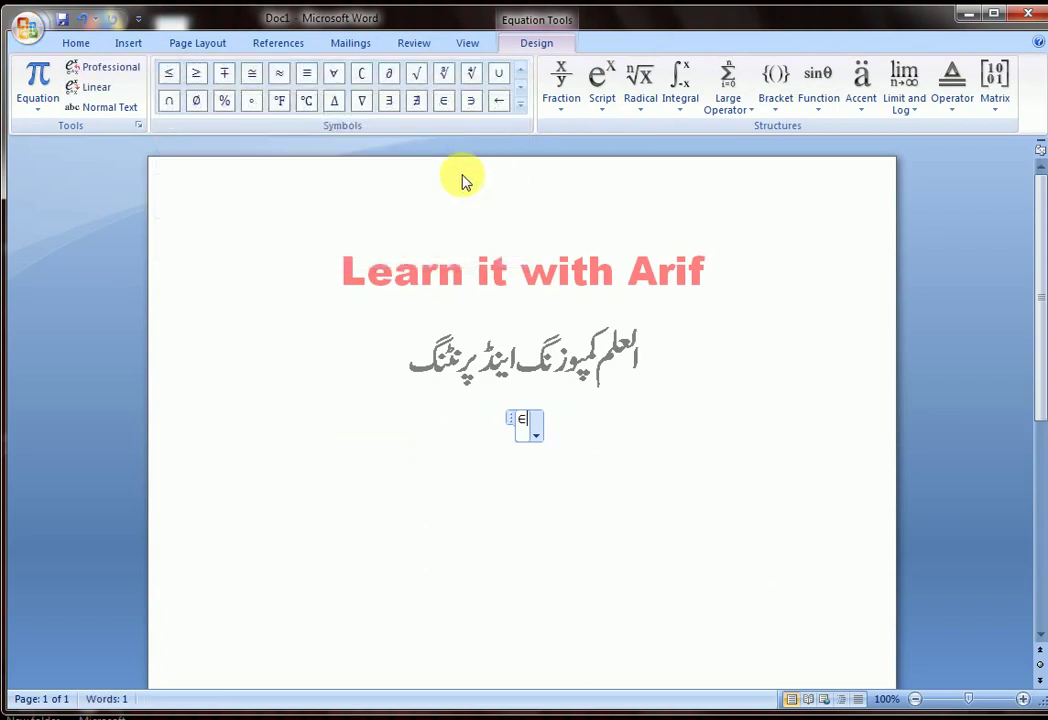
key("BackSpace")
left_click(521, 106)
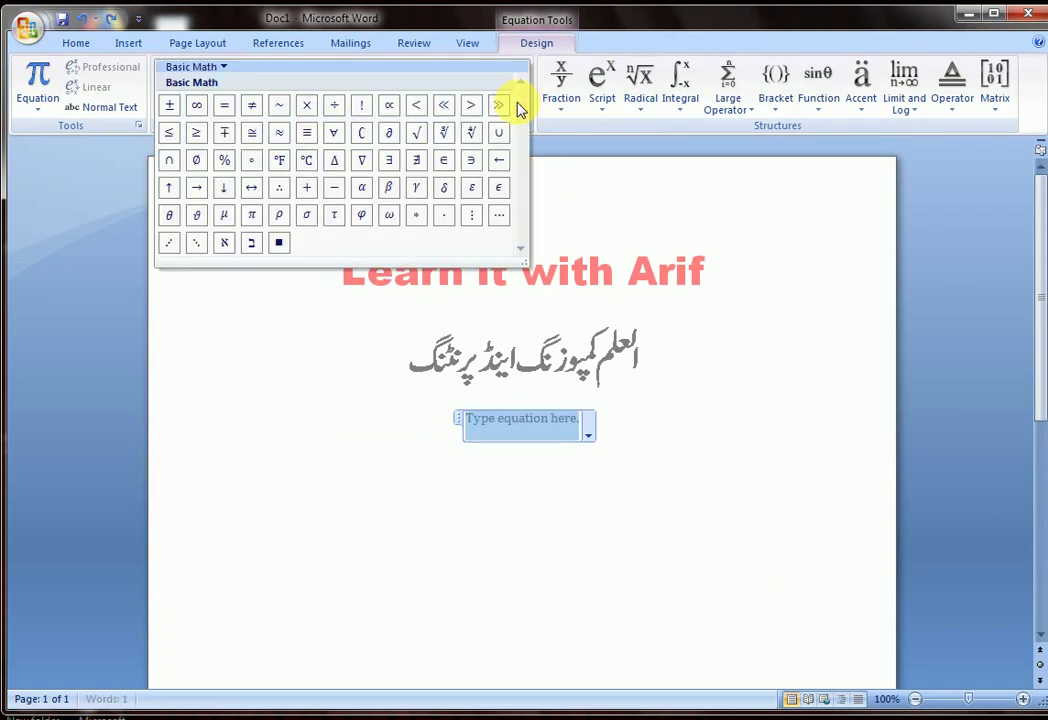
left_click(500, 195)
key("BackSpace")
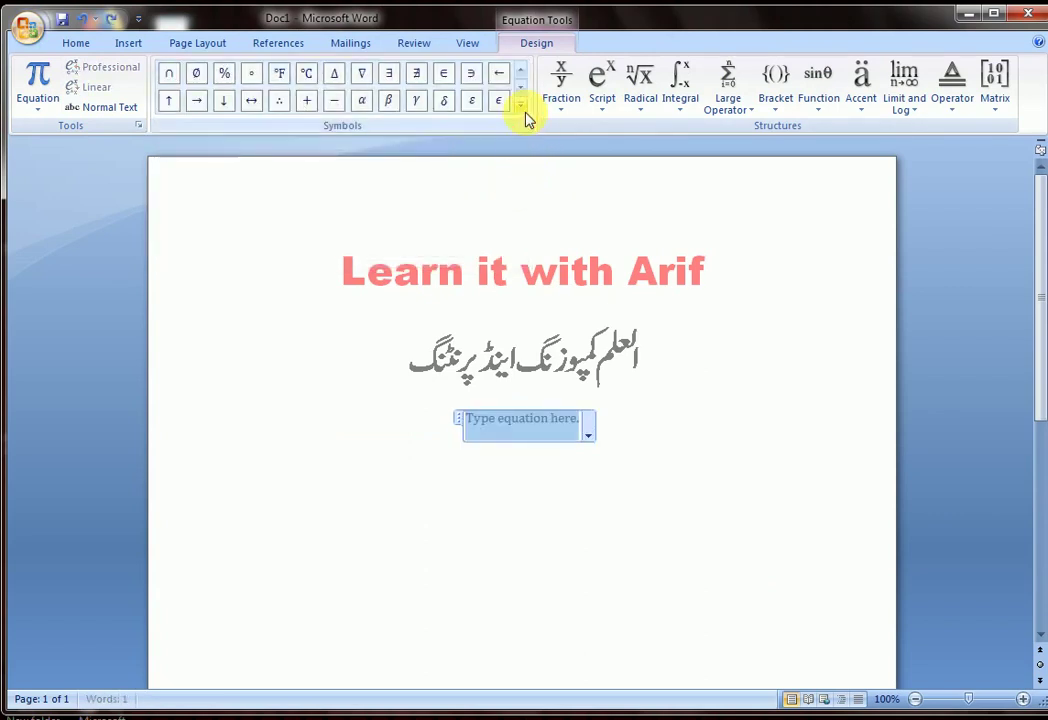
left_click(527, 111)
left_click(499, 106)
key("BackSpace")
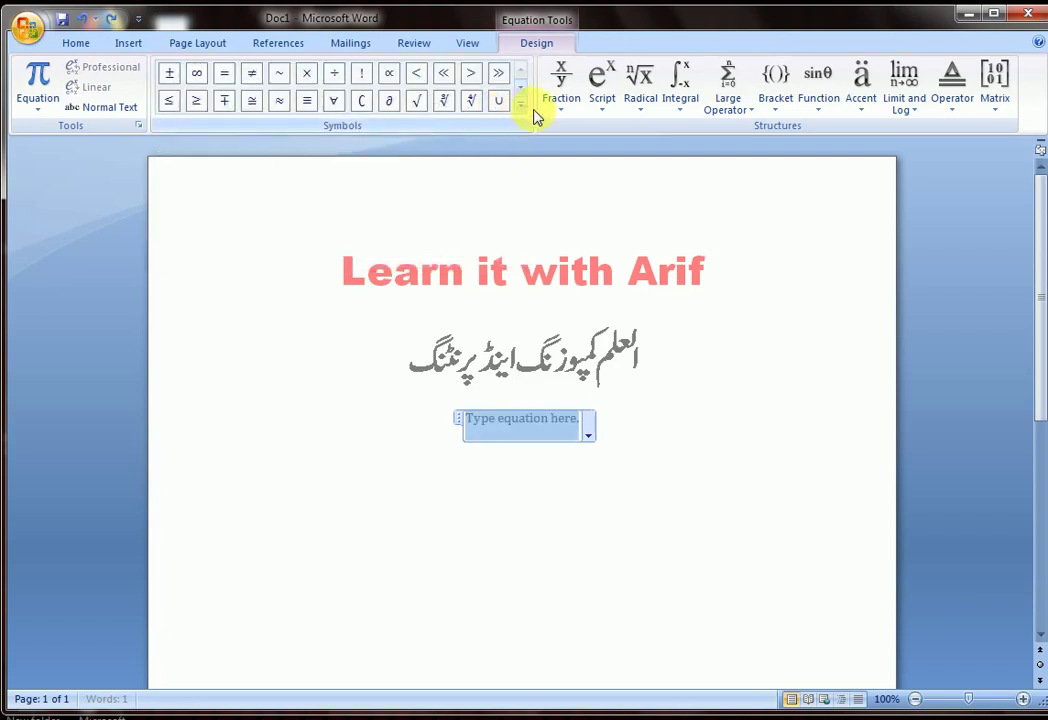
Step: Insert a stacked fraction, enter 1 and 2 into it, then erase the numbers
left_click(562, 113)
left_click(578, 188)
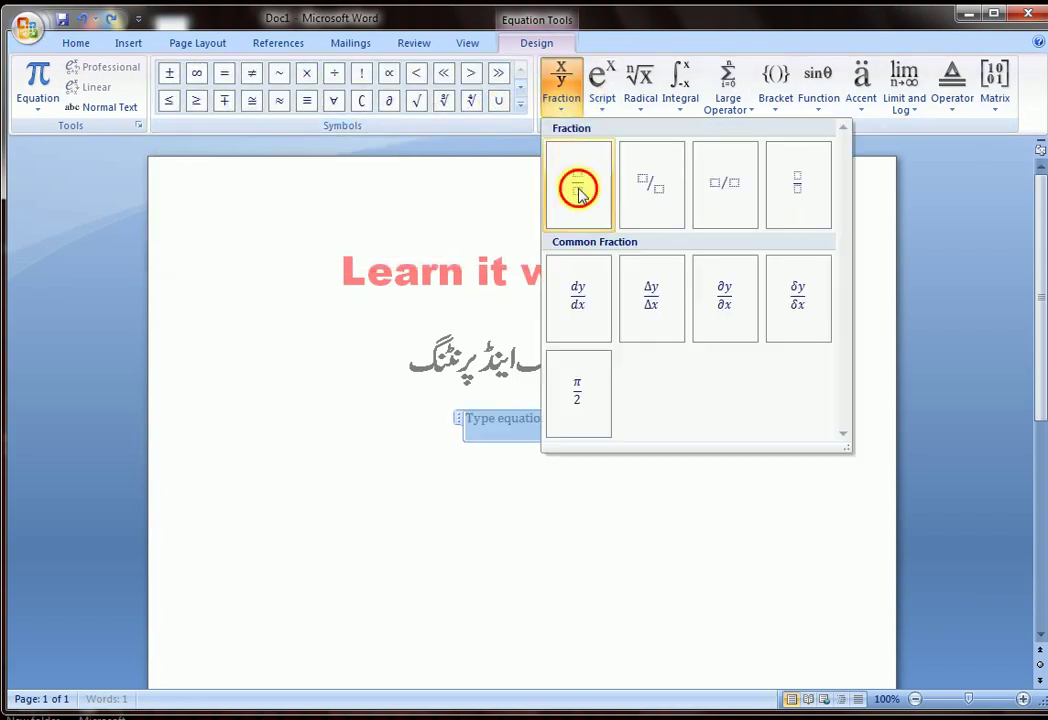
type("1")
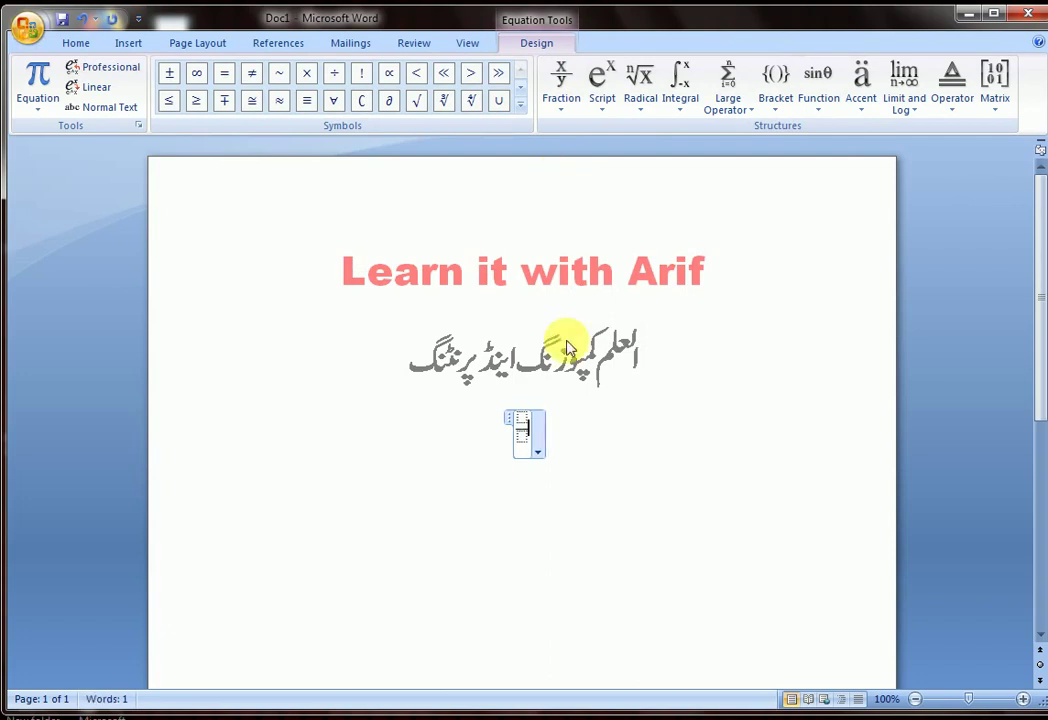
left_click(523, 425)
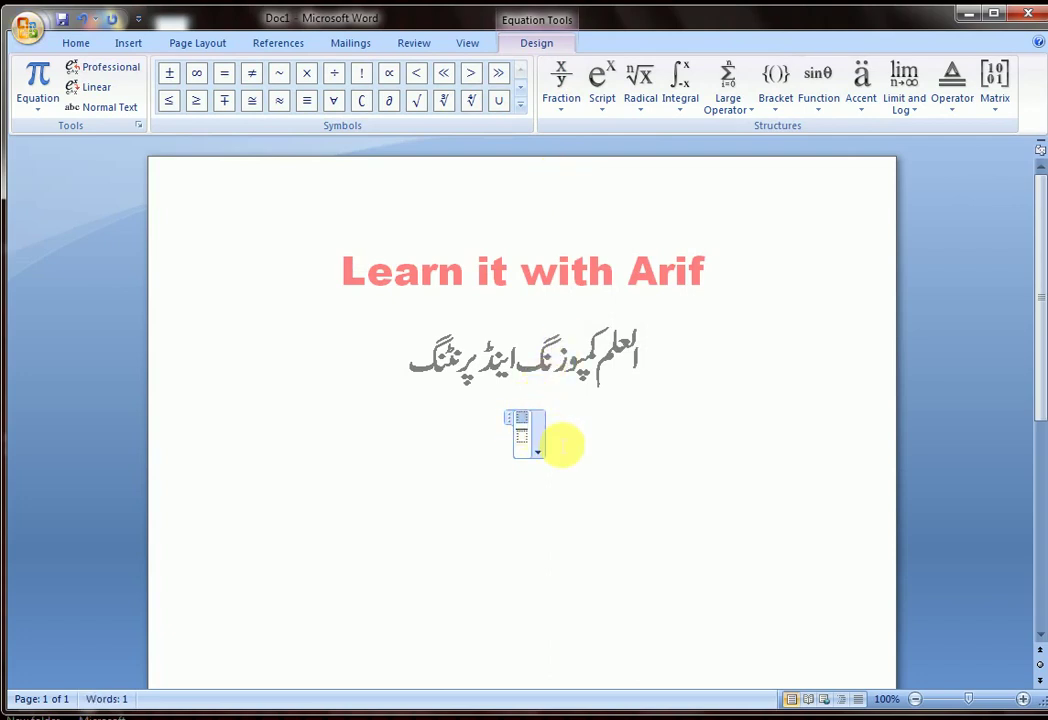
type("2")
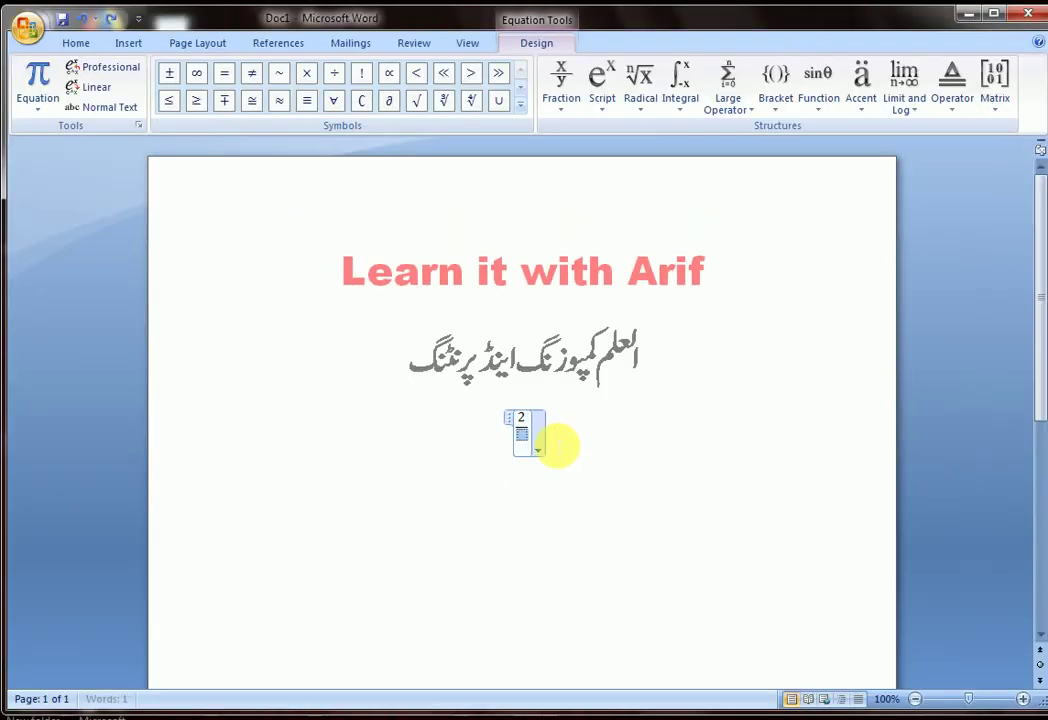
key("BackSpace")
key("BackSpace")
key("BackSpace")
key("BackSpace")
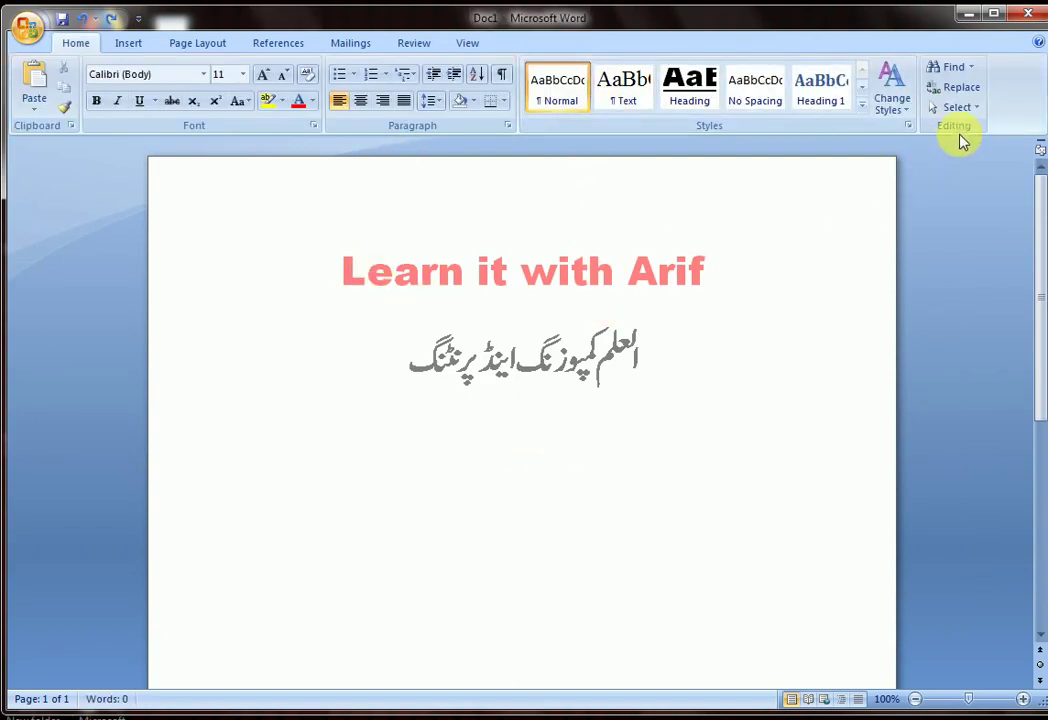
Step: Insert a new blank equation below the Urdu line again
left_click(126, 43)
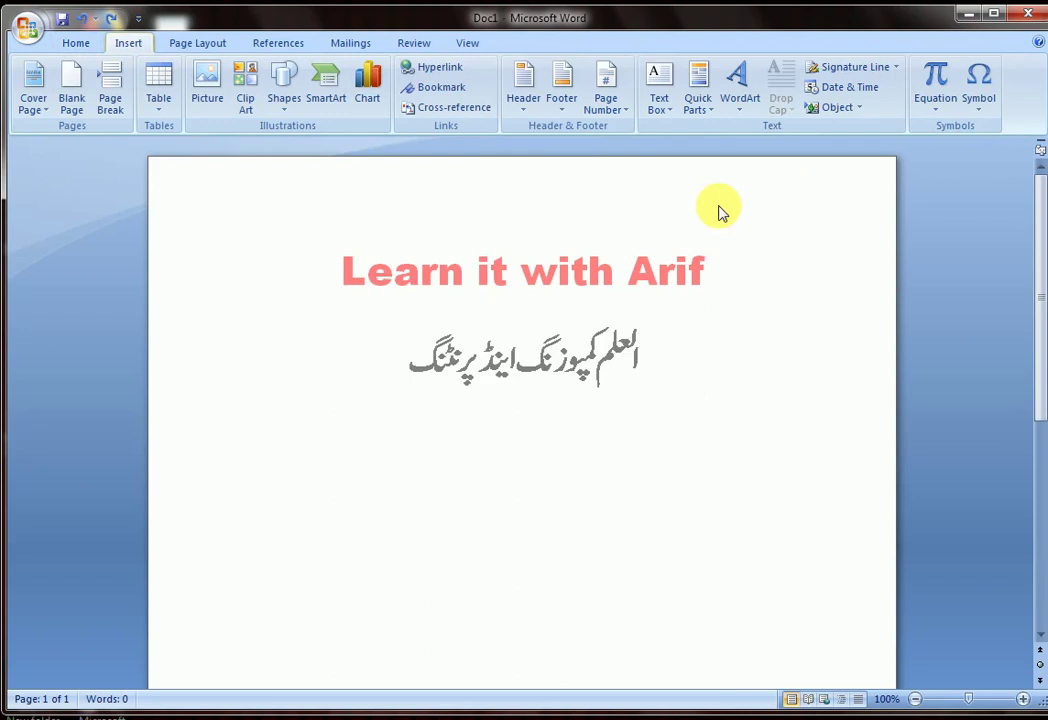
left_click(940, 110)
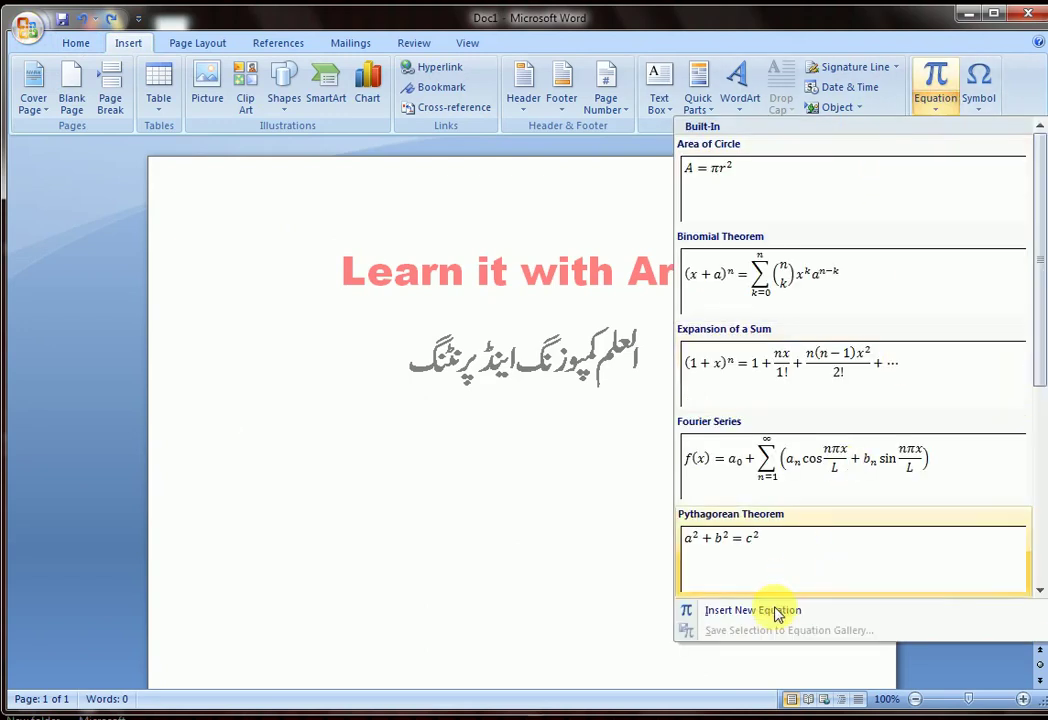
left_click(713, 612)
Step: Try a superscript template and a double integral template, undoing each one
left_click(603, 88)
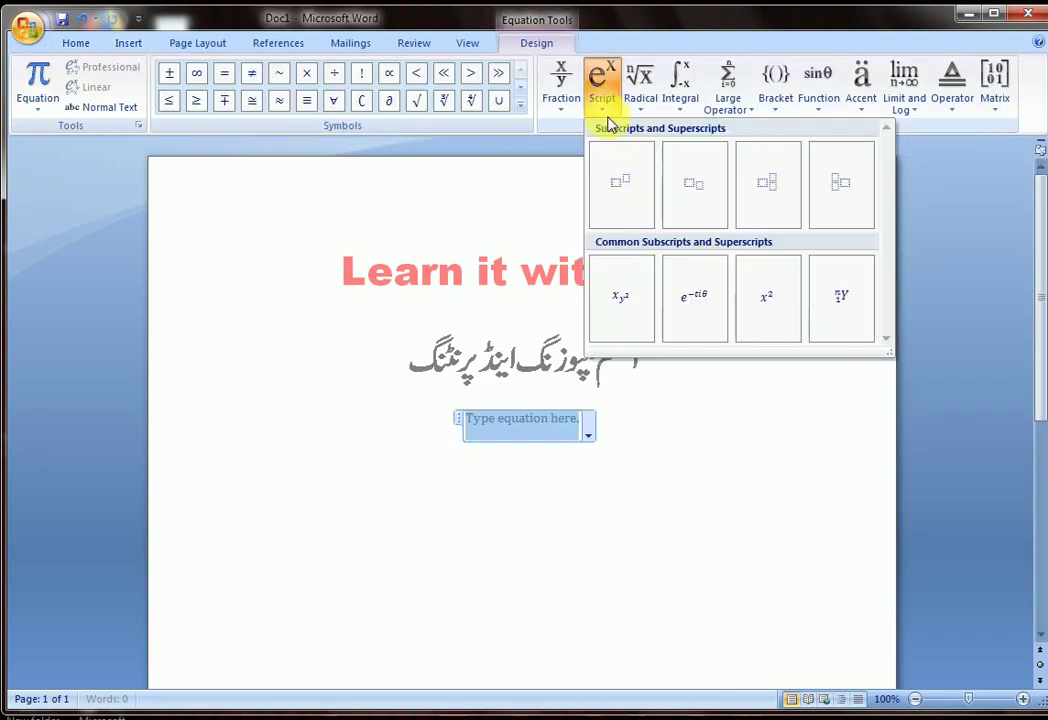
left_click(630, 190)
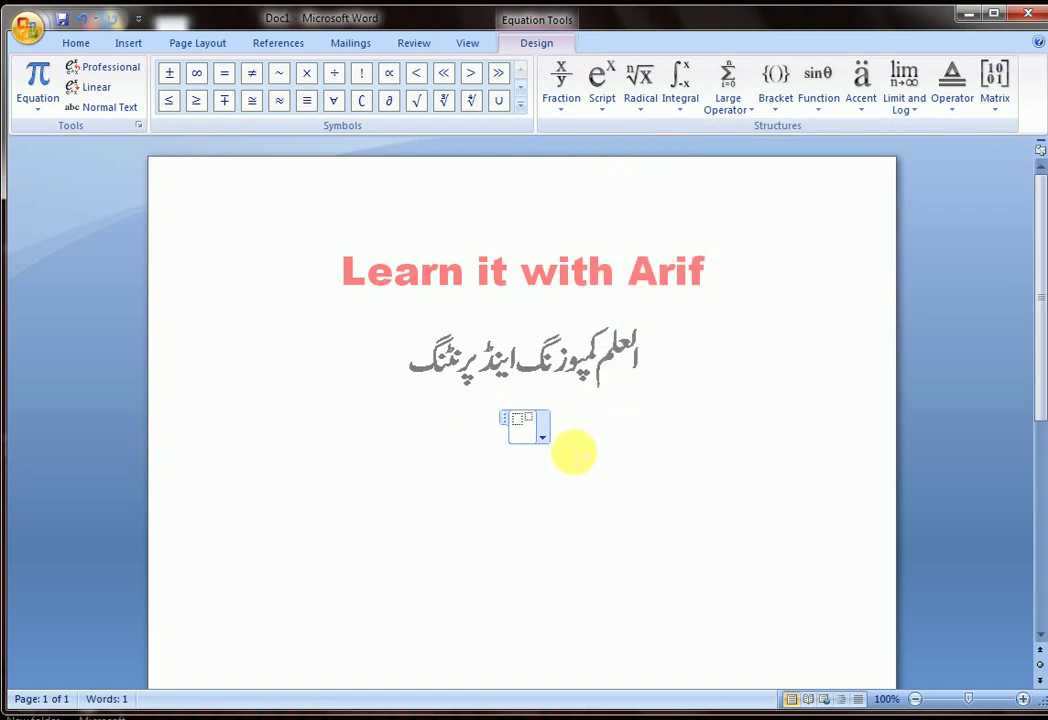
key("ctrl+z")
left_click(682, 100)
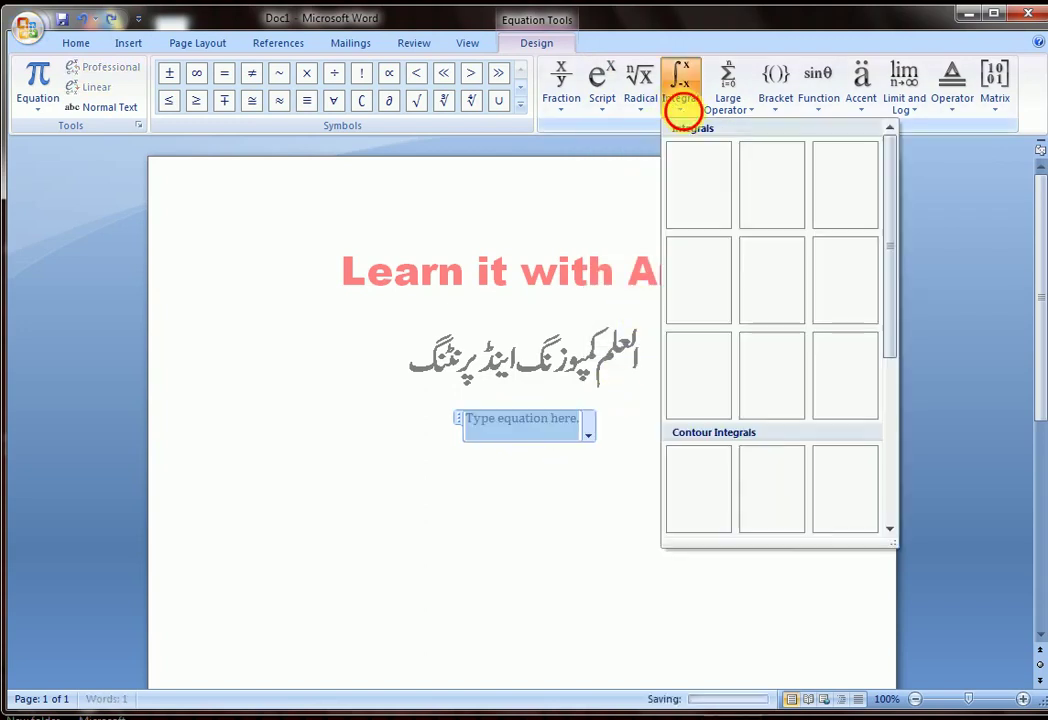
left_click(695, 280)
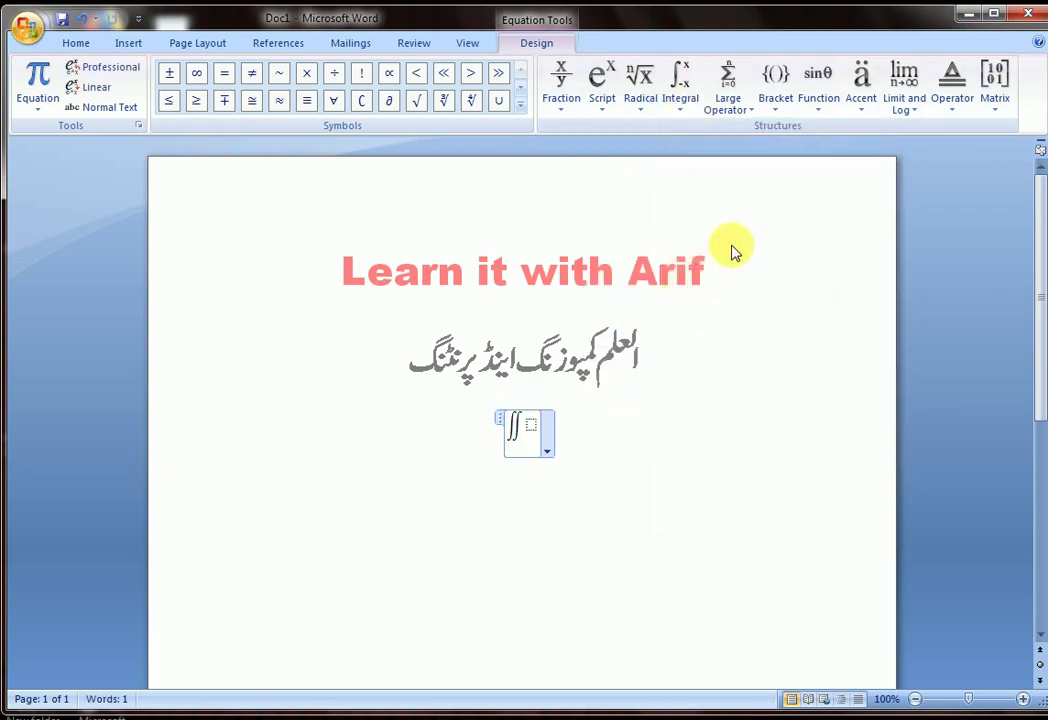
key("ctrl+z")
Step: Try a summation template and a square-bracket template, undoing each one
left_click(742, 103)
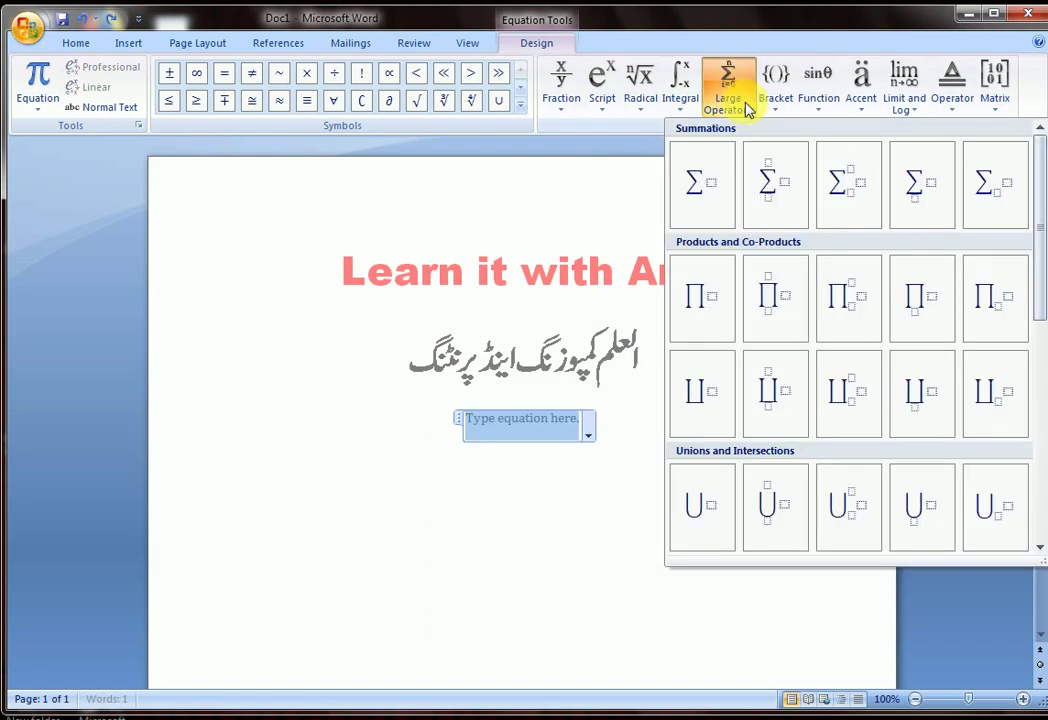
left_click(765, 190)
key("ctrl+z")
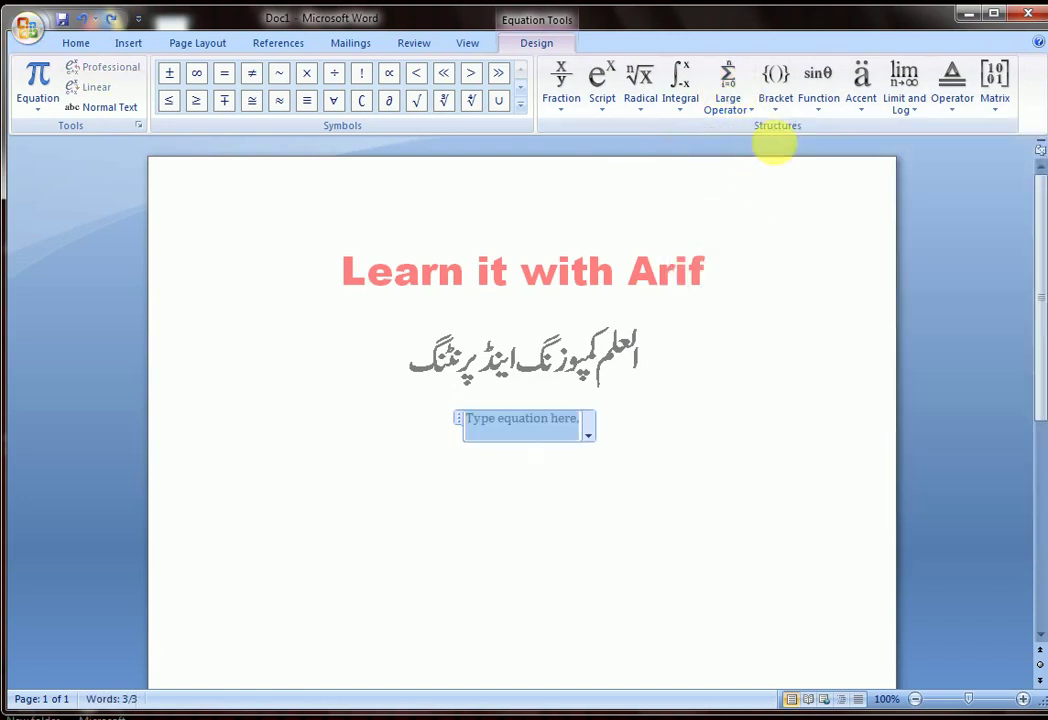
left_click(776, 100)
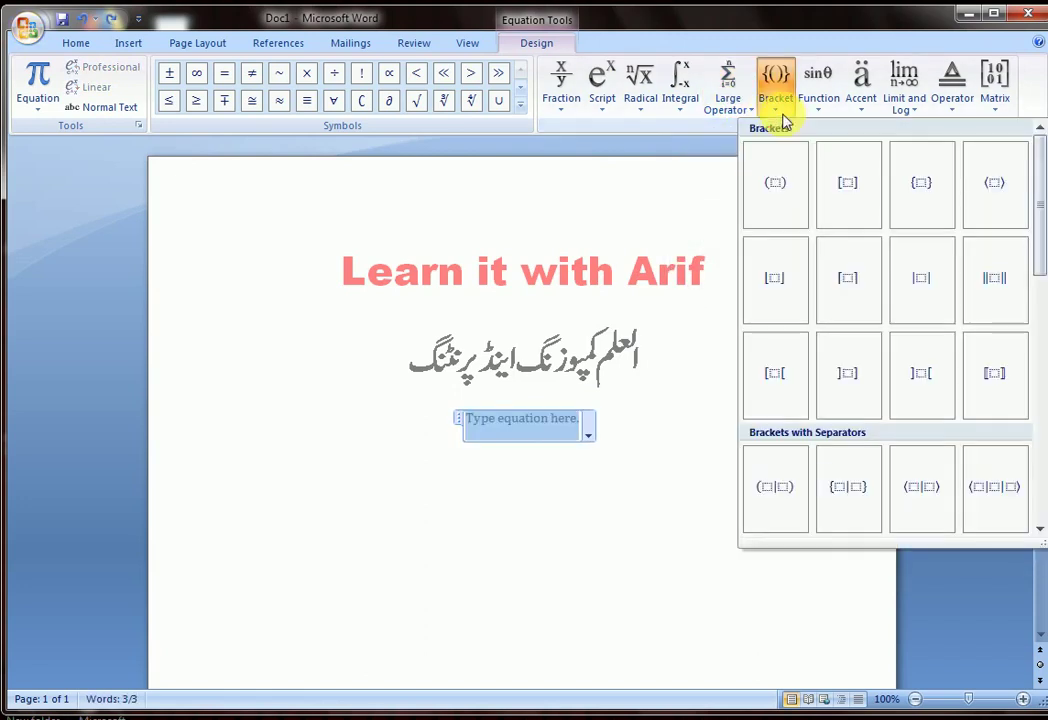
left_click(842, 188)
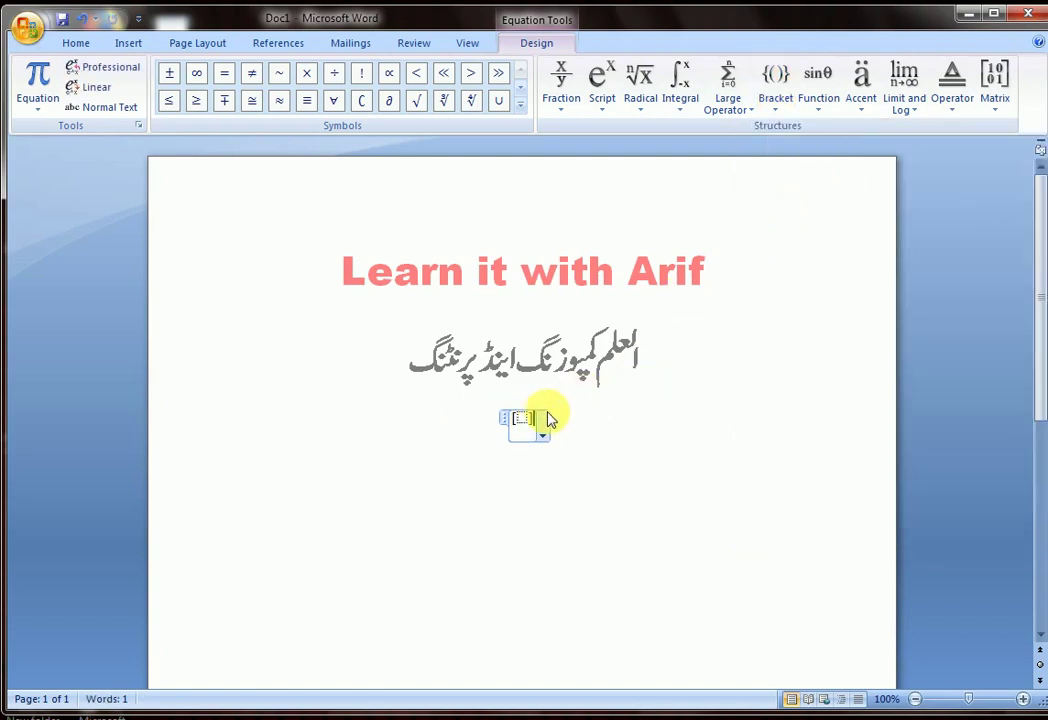
key("ctrl+z")
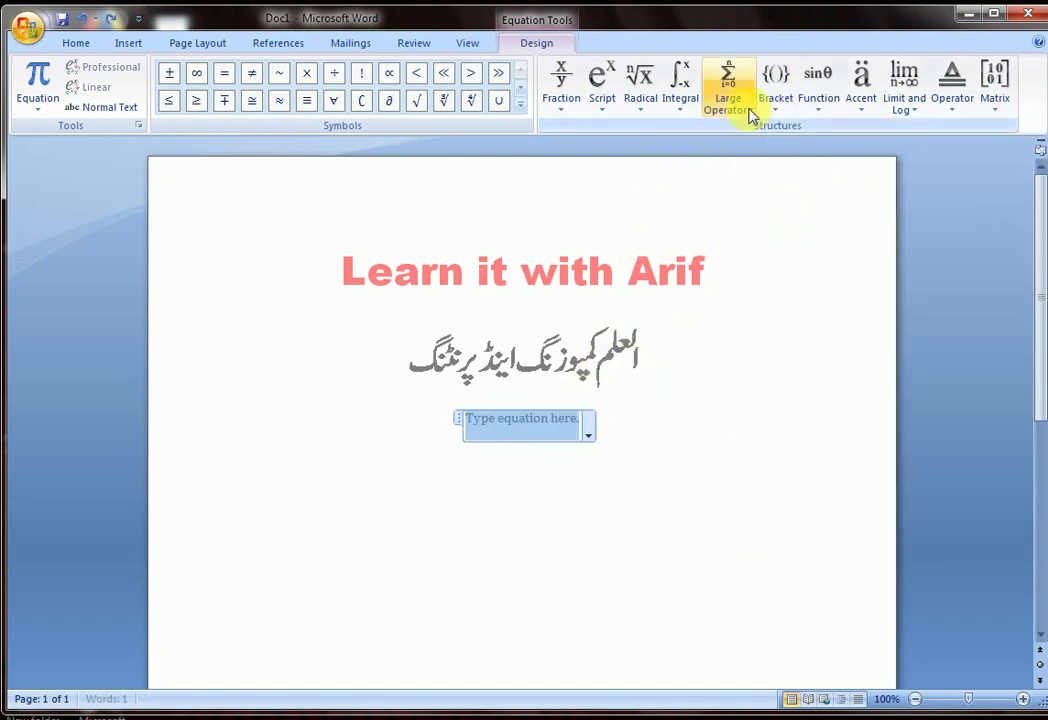
Step: Try the cos and ln function templates, undoing each one
left_click(820, 98)
left_click(910, 190)
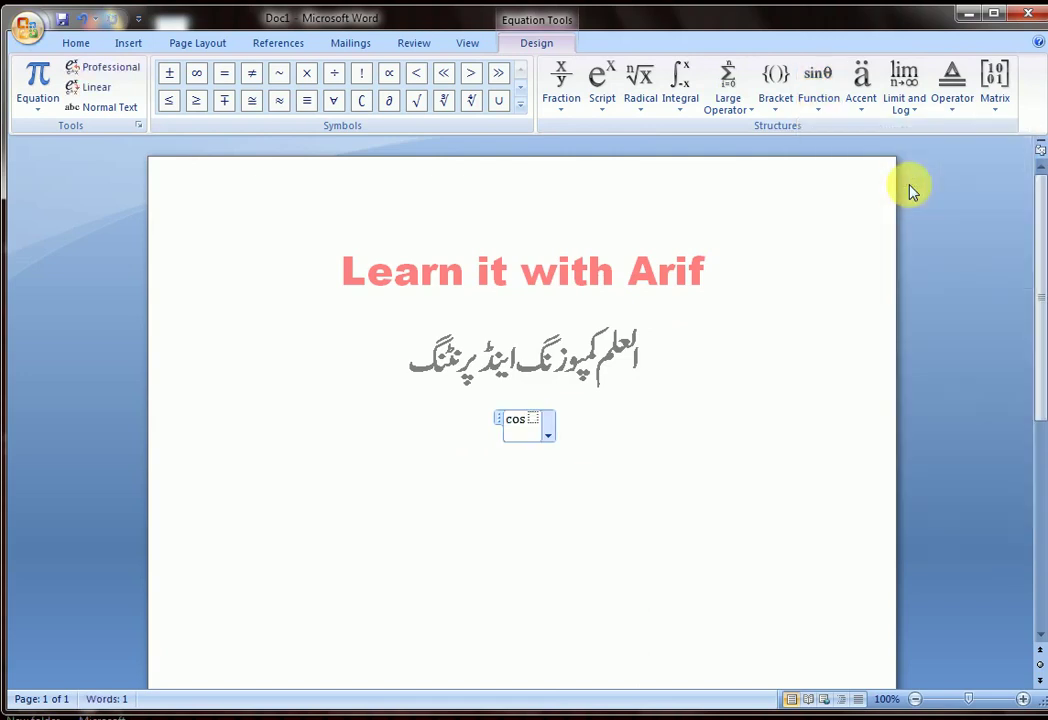
key("ctrl+z")
left_click(910, 100)
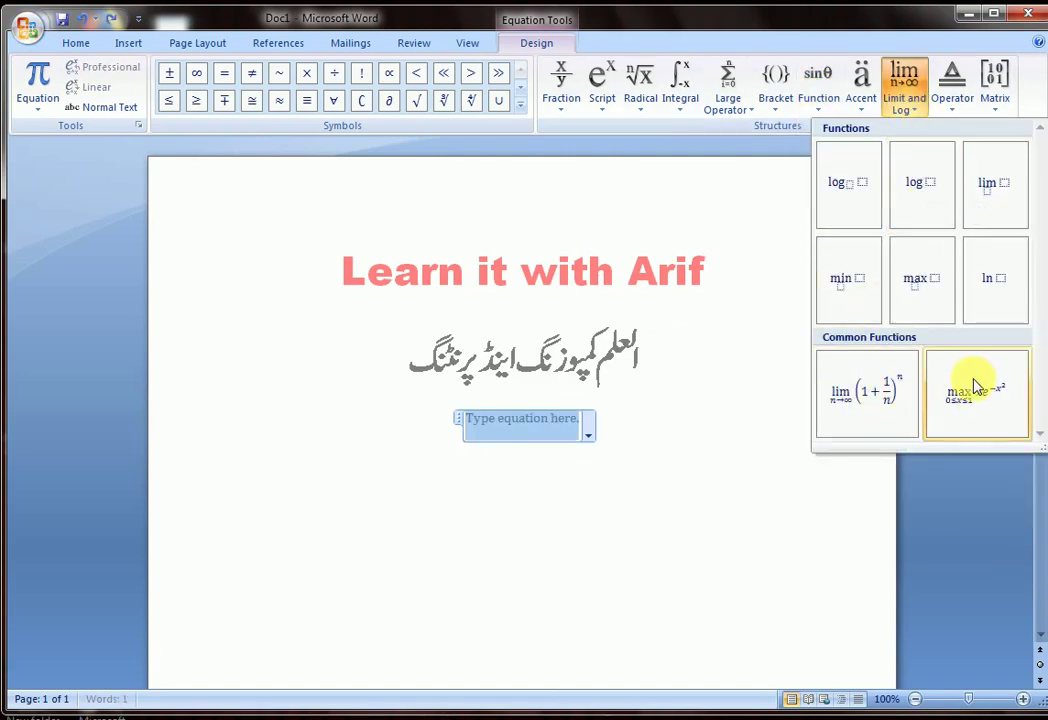
left_click(998, 285)
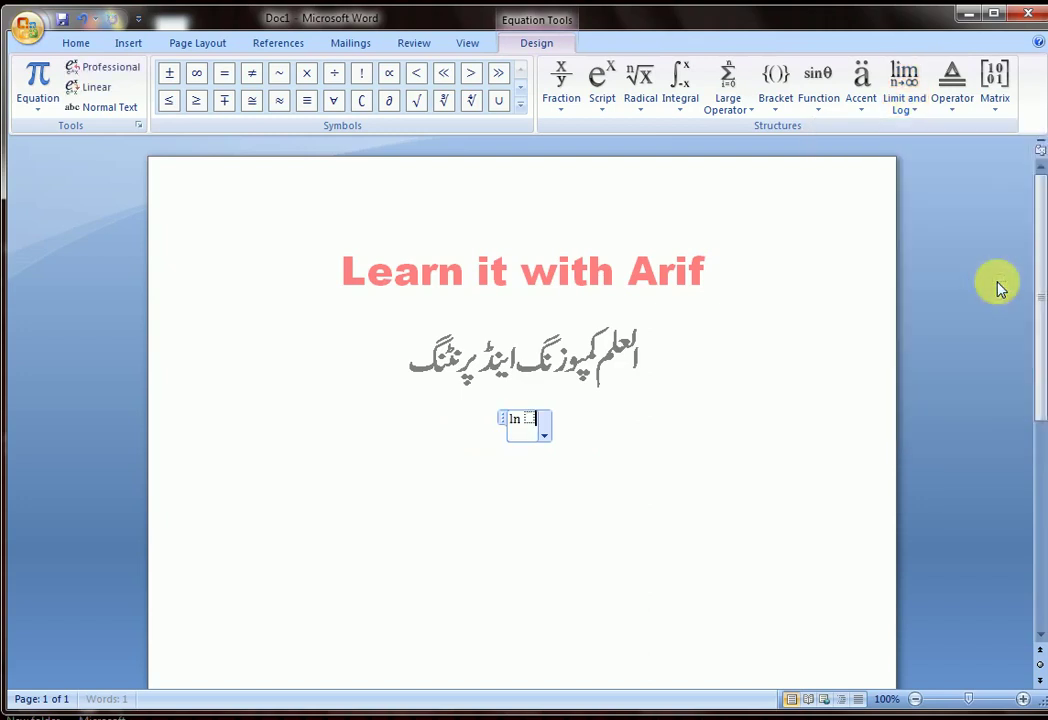
key("ctrl+z")
Step: Insert the += operator and a 2x2 identity matrix, undoing both
left_click(953, 115)
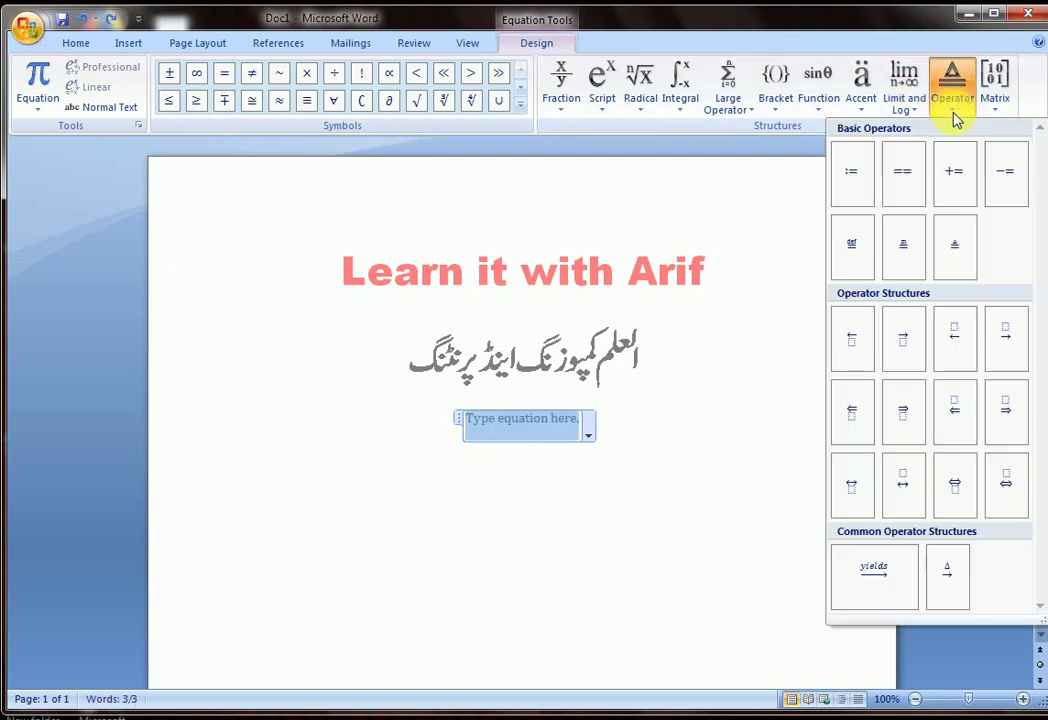
left_click(962, 180)
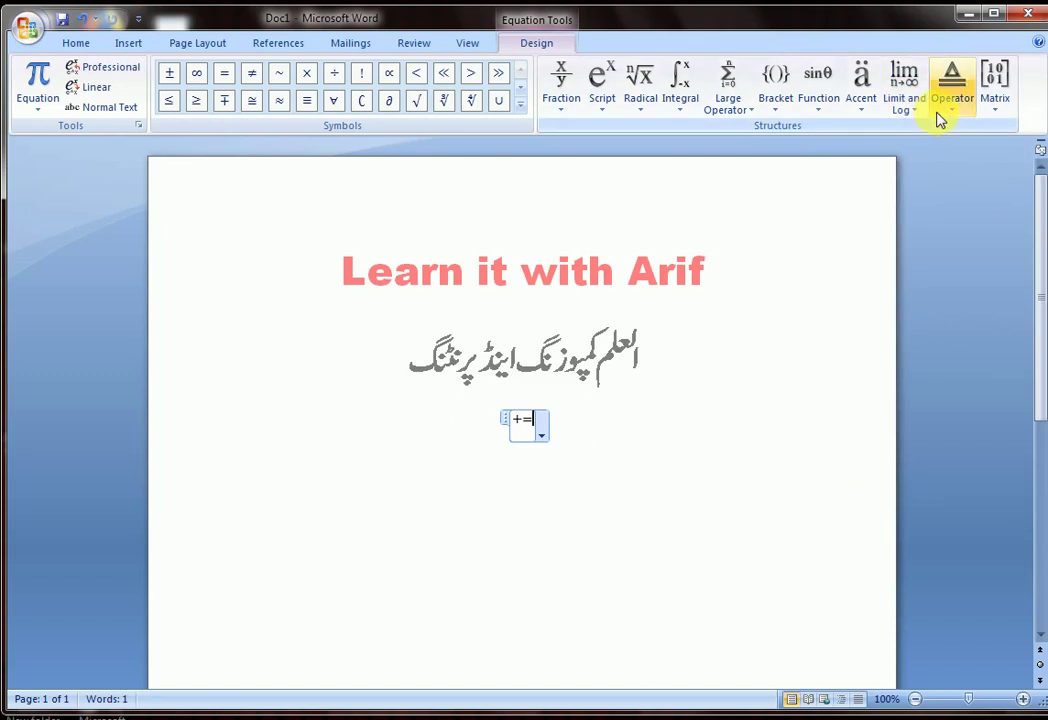
key("ctrl+z")
left_click(947, 108)
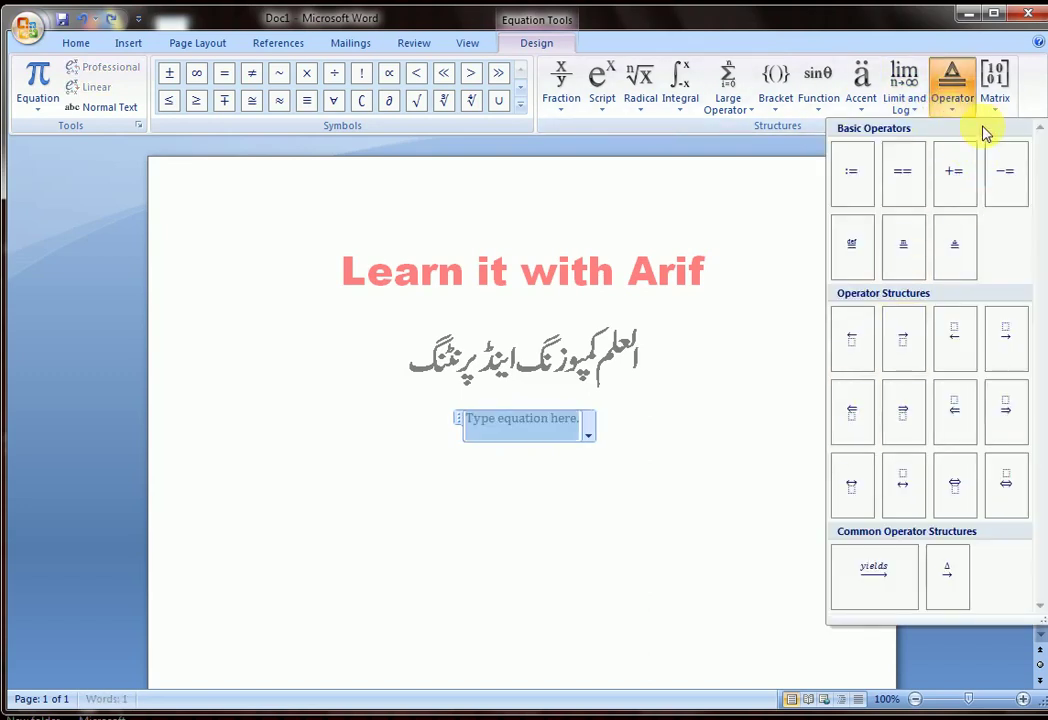
left_click(995, 110)
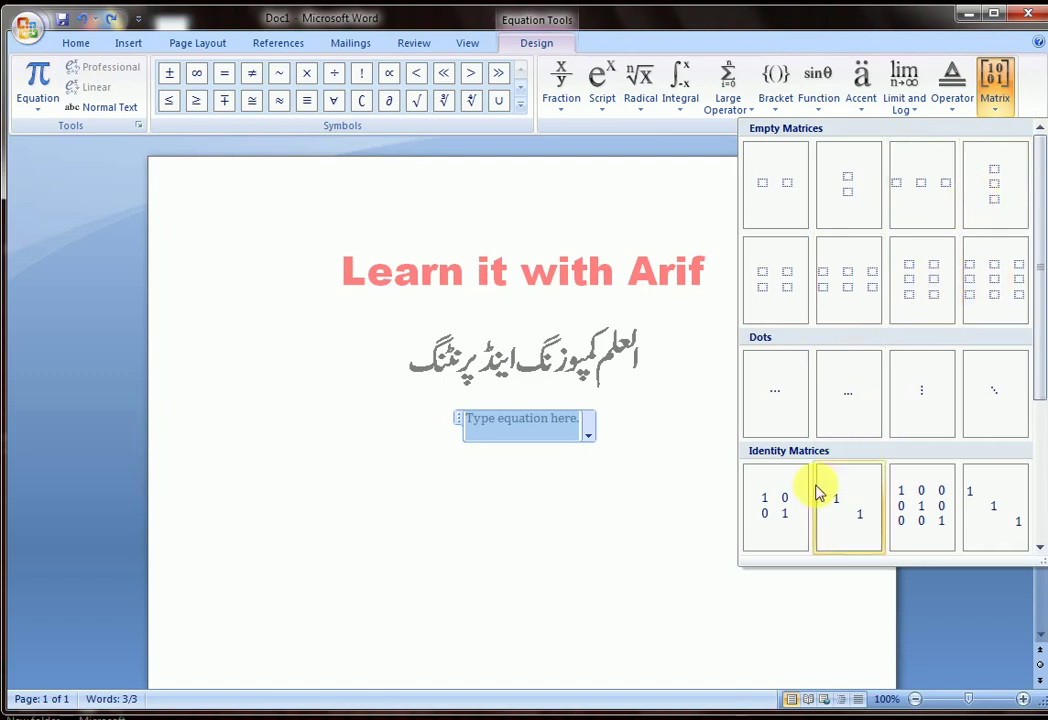
left_click(782, 502)
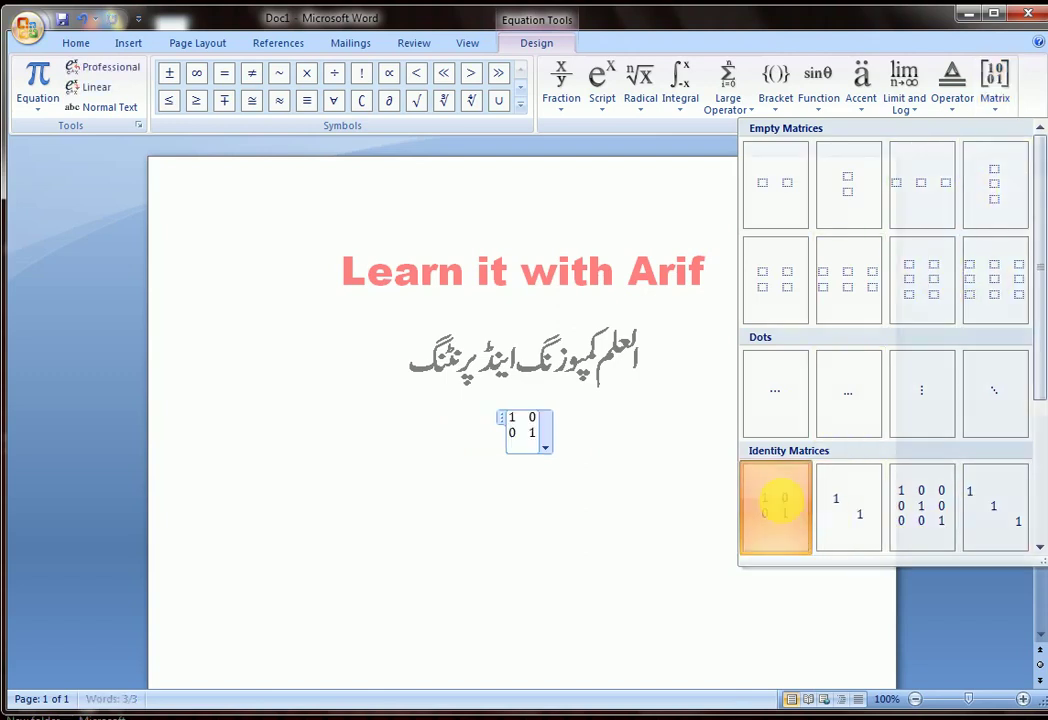
key("ctrl+z")
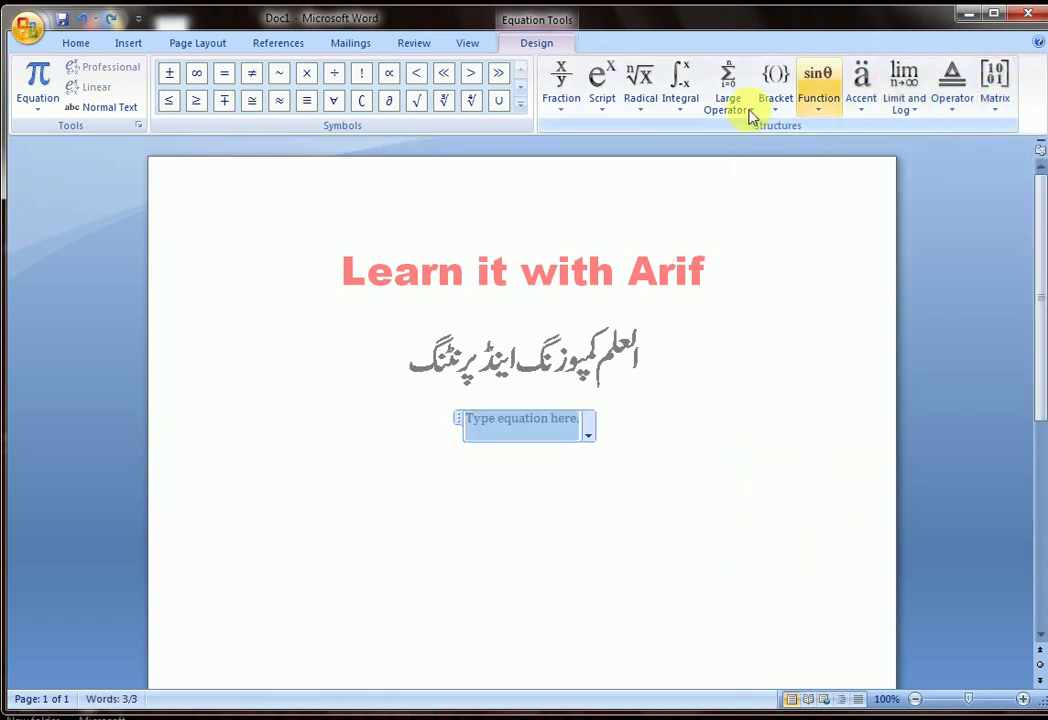
Step: Switch the equation to Normal Text, type 'djksdf;sdfkj;sdfjk;ljsdf;' and erase it
left_click(127, 112)
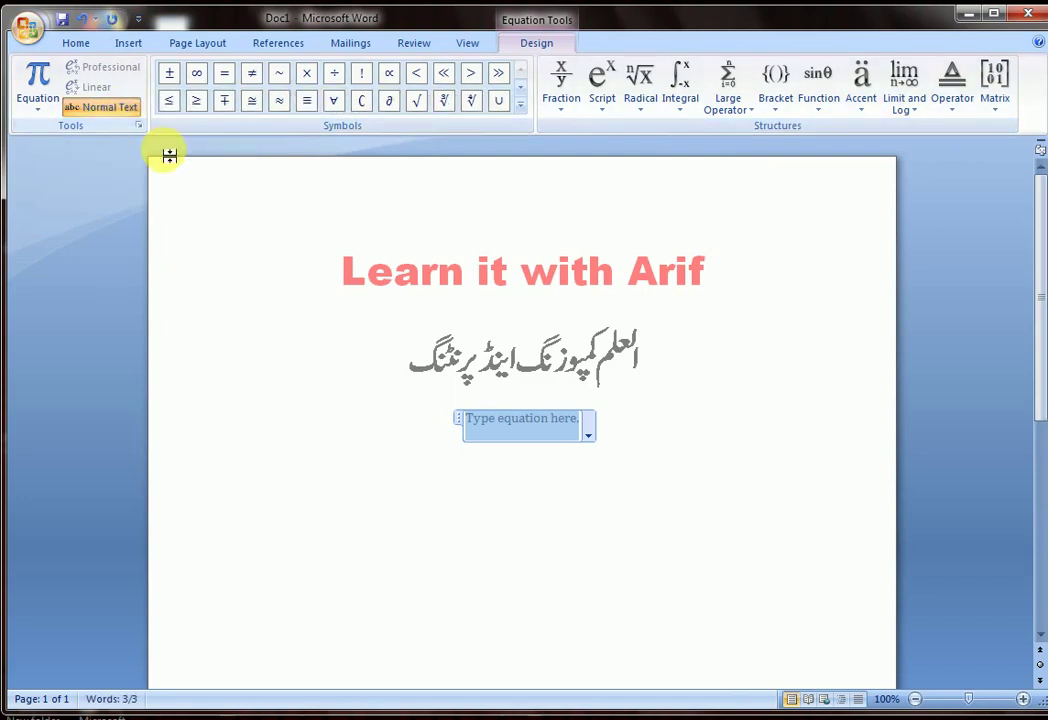
type("djksdf;sdfkj;sdfjk;ljsdf;")
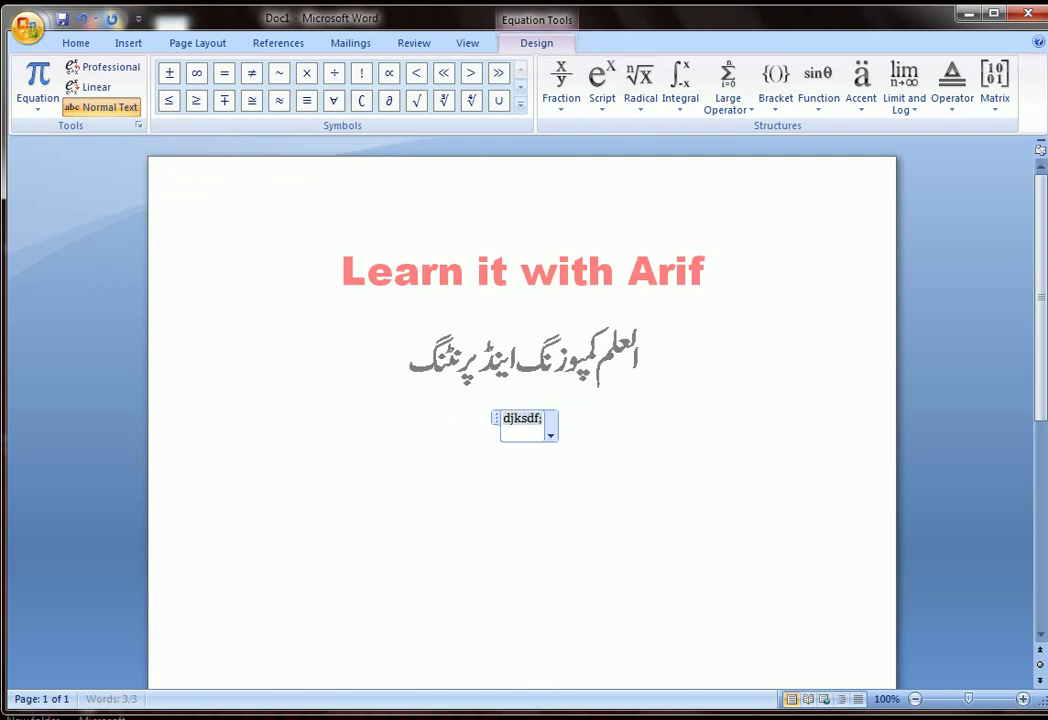
key("BackSpace")
key("BackSpace")
key("BackSpace")
key("BackSpace")
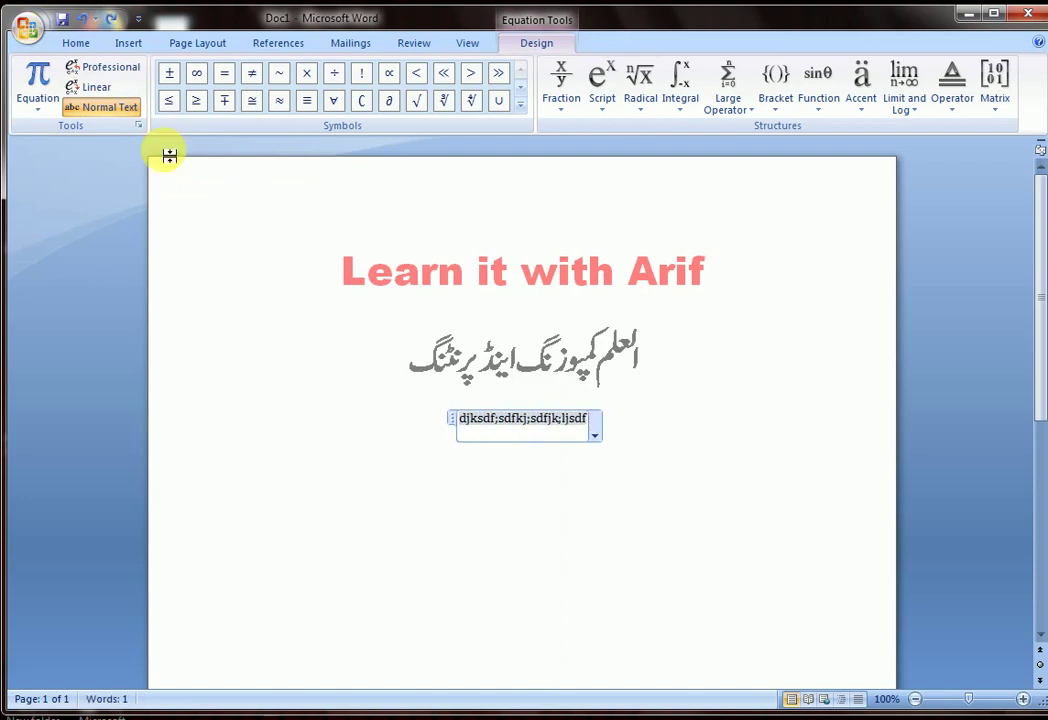
key("BackSpace")
key("BackSpace")
key("BackSpace")
key("BackSpace")
key("BackSpace")
key("BackSpace")
key("BackSpace")
key("BackSpace")
key("BackSpace")
key("BackSpace")
key("BackSpace")
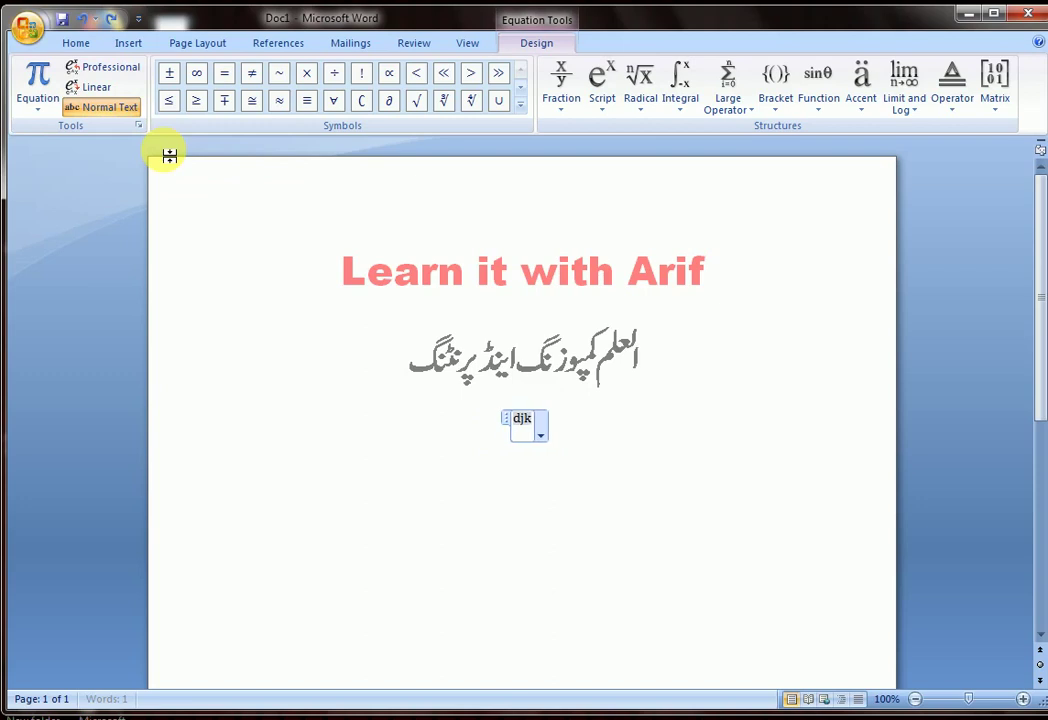
key("BackSpace")
key("BackSpace")
key("BackSpace")
key("BackSpace")
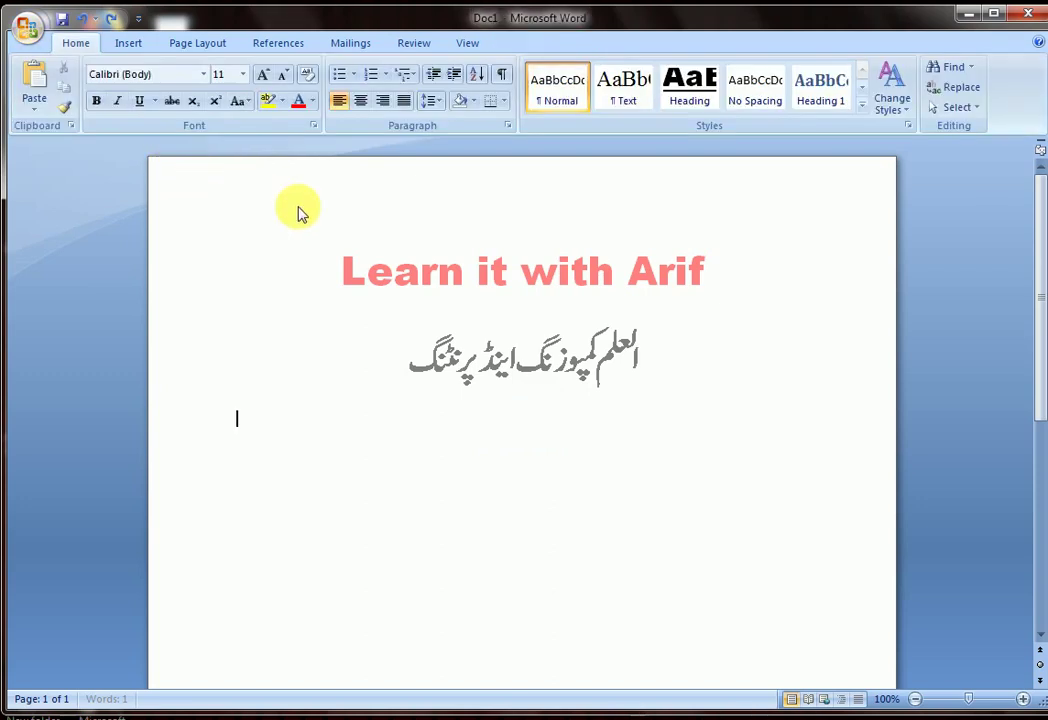
Step: Show the Insert tab's Symbol list of common symbols like ±, €, £ and ¥
left_click(122, 44)
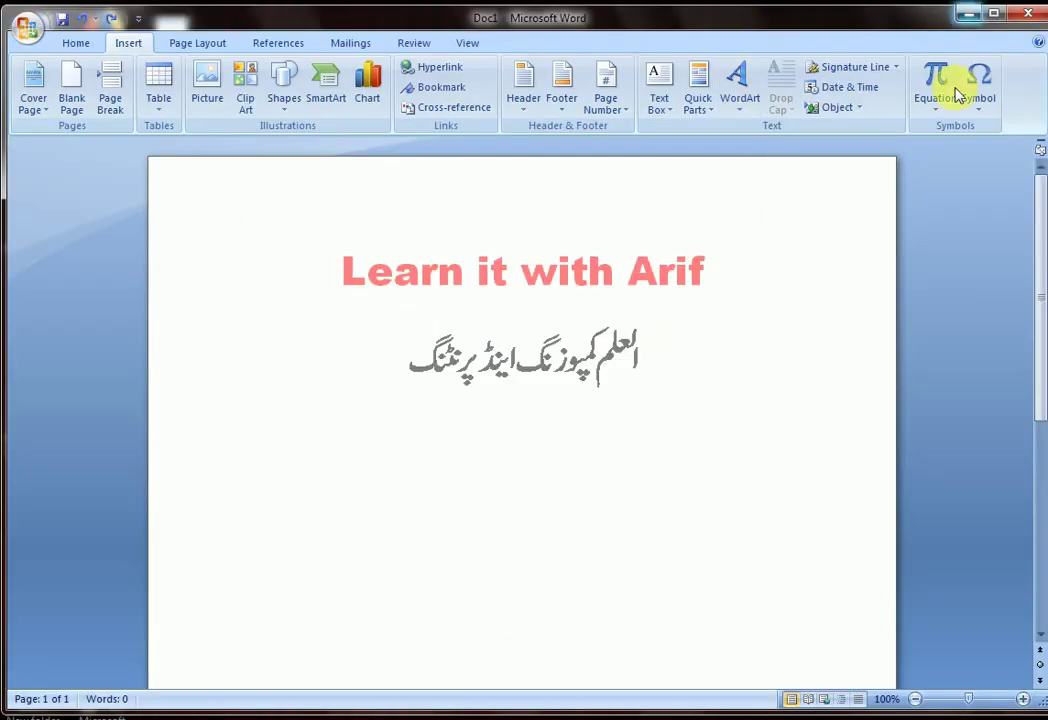
left_click(987, 114)
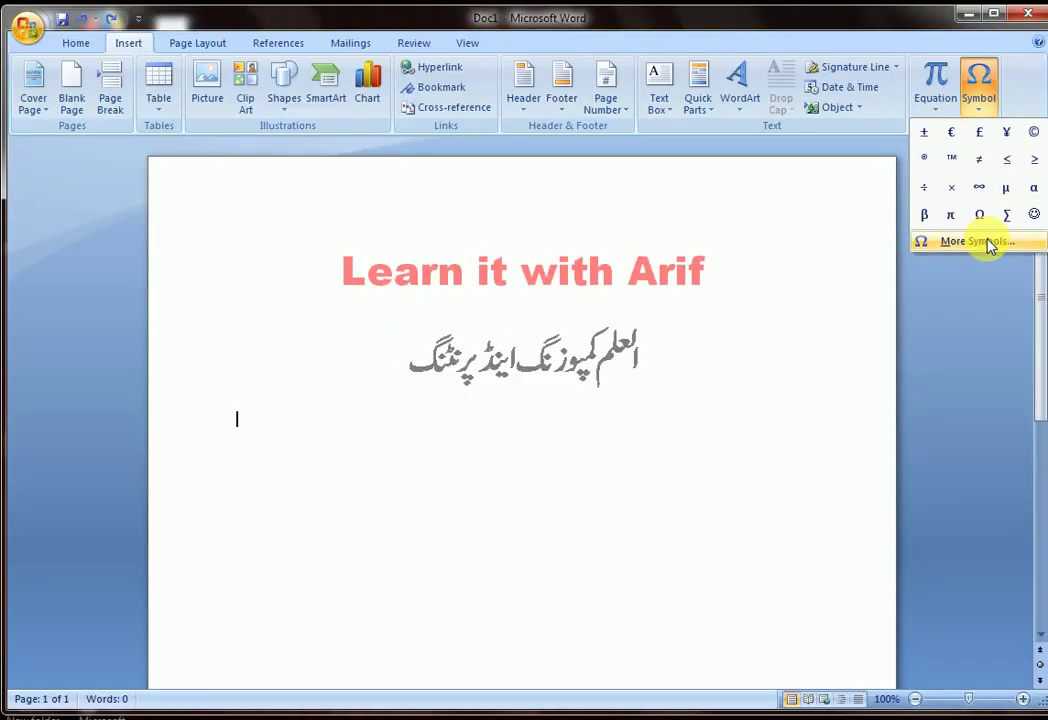
Step: Open More Symbols, reposition the dialog, view Special Characters, then scroll the Symbols grid
left_click(986, 242)
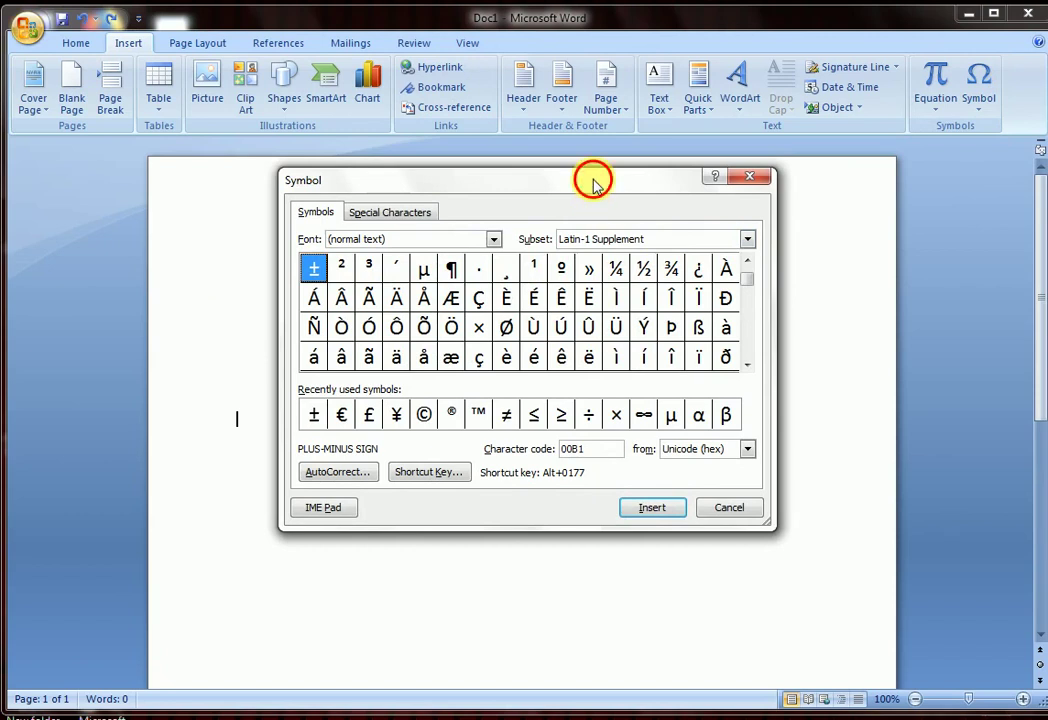
left_click_drag(593, 181, 691, 121)
left_click(500, 155)
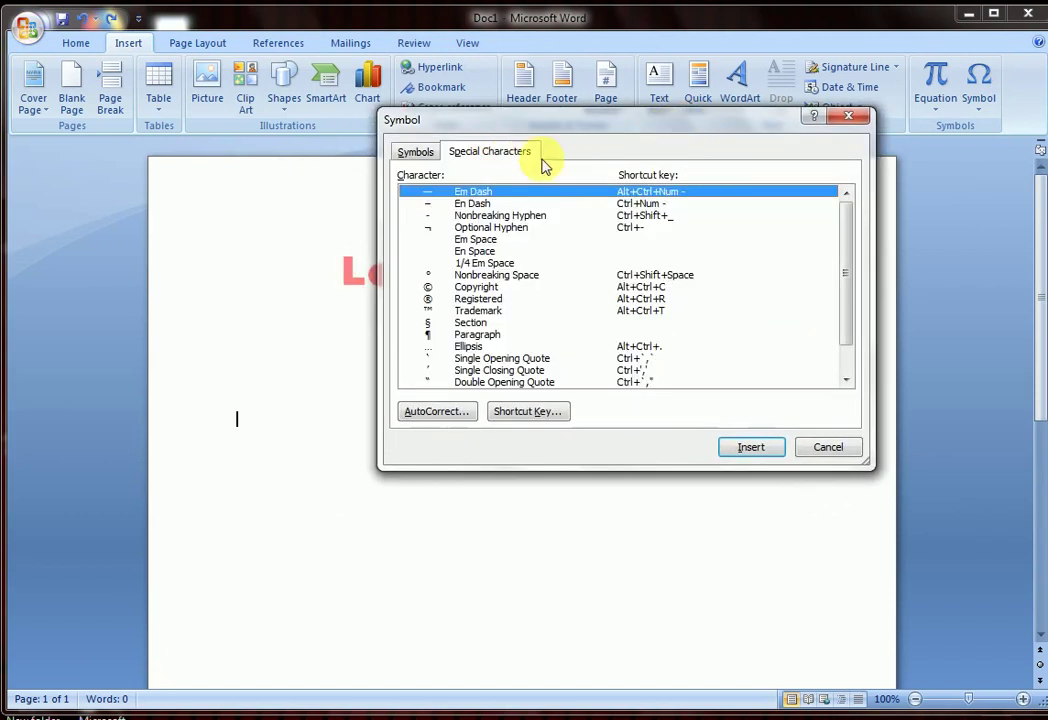
left_click(416, 154)
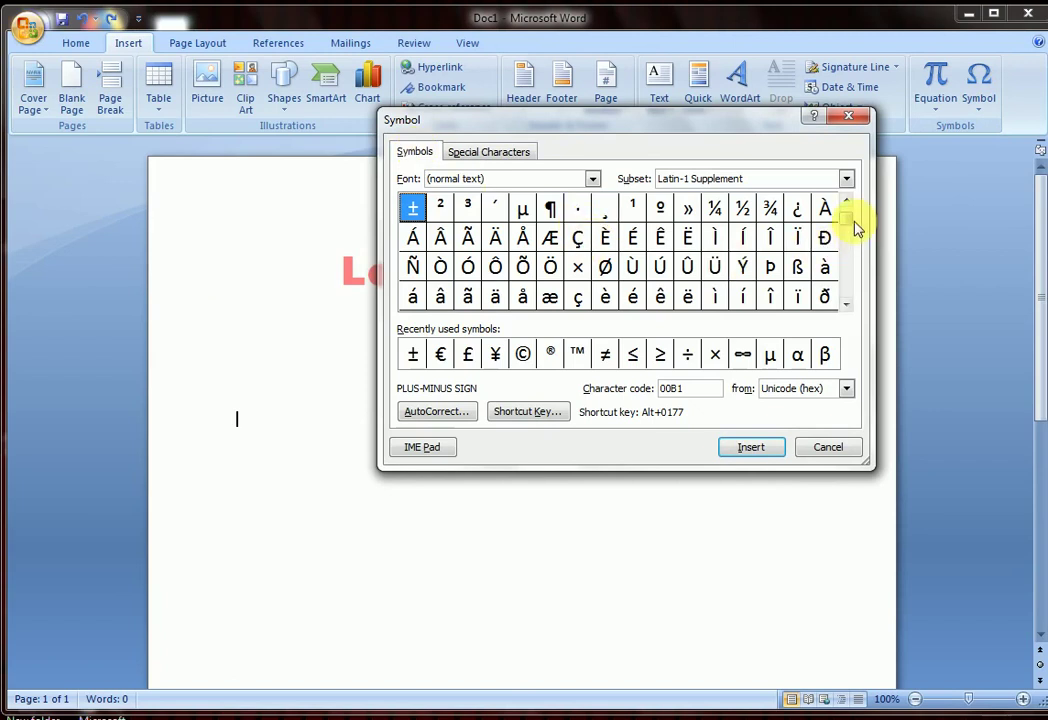
left_click_drag(855, 229, 849, 199)
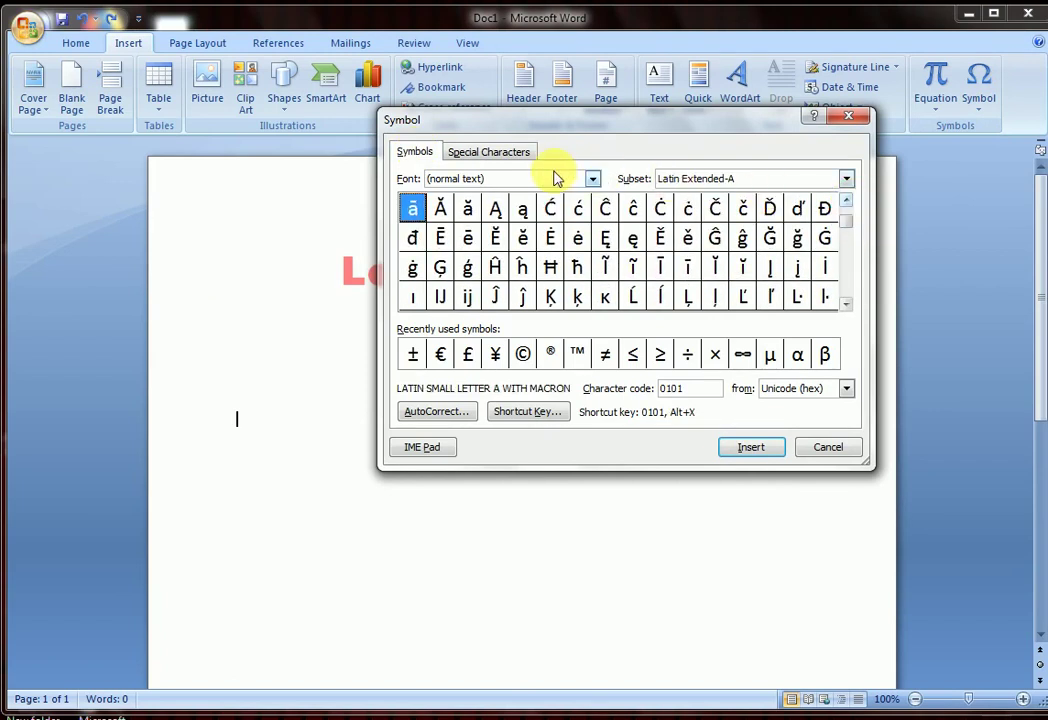
left_click(592, 181)
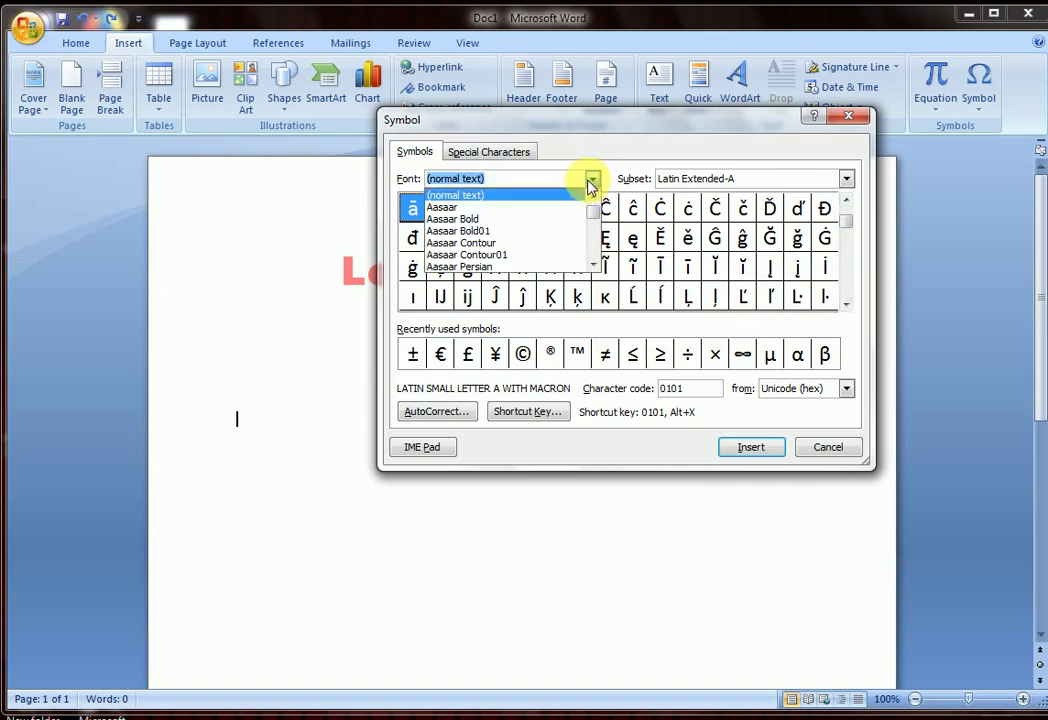
left_click(554, 207)
left_click(593, 181)
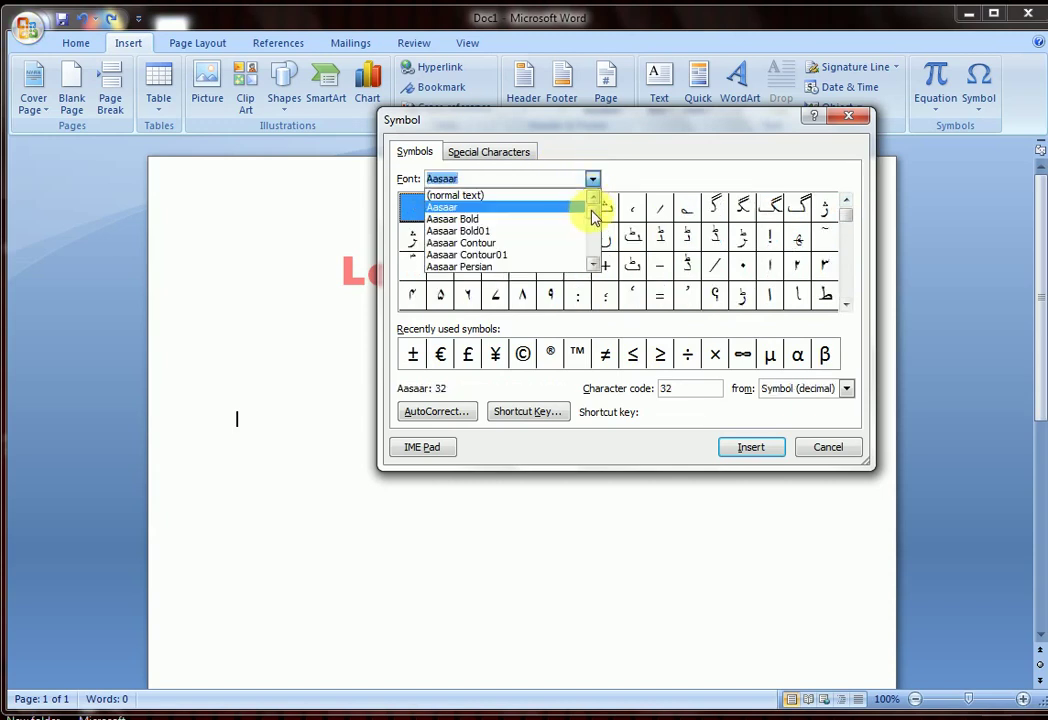
left_click_drag(596, 210, 590, 229)
left_click(501, 245)
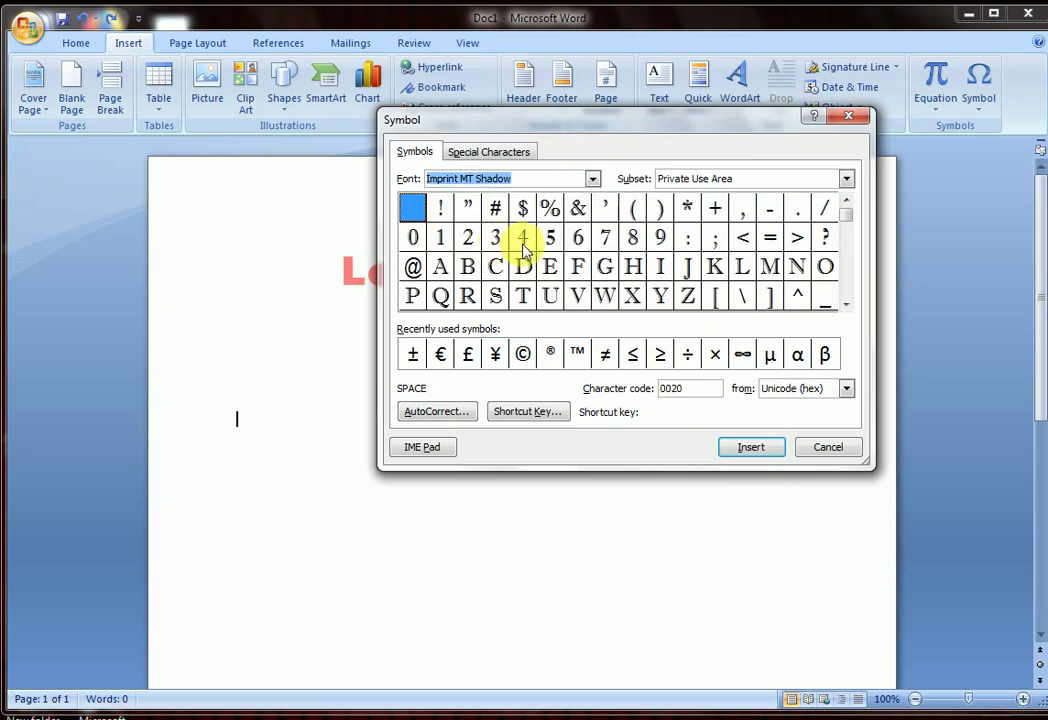
left_click(593, 181)
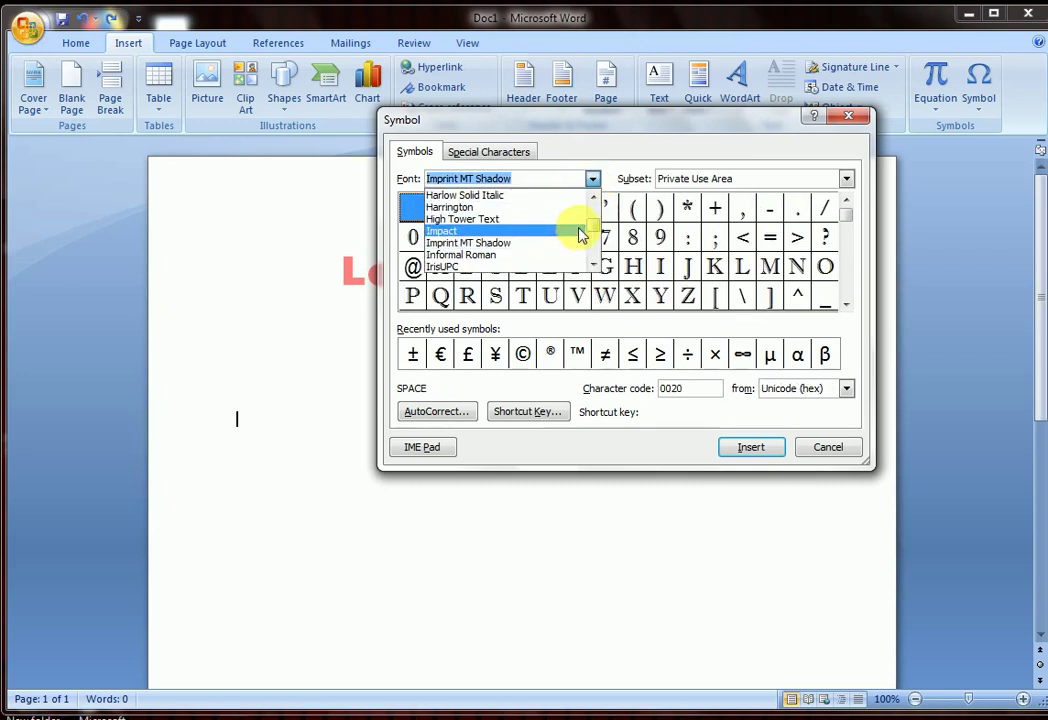
left_click(597, 234)
left_click(509, 244)
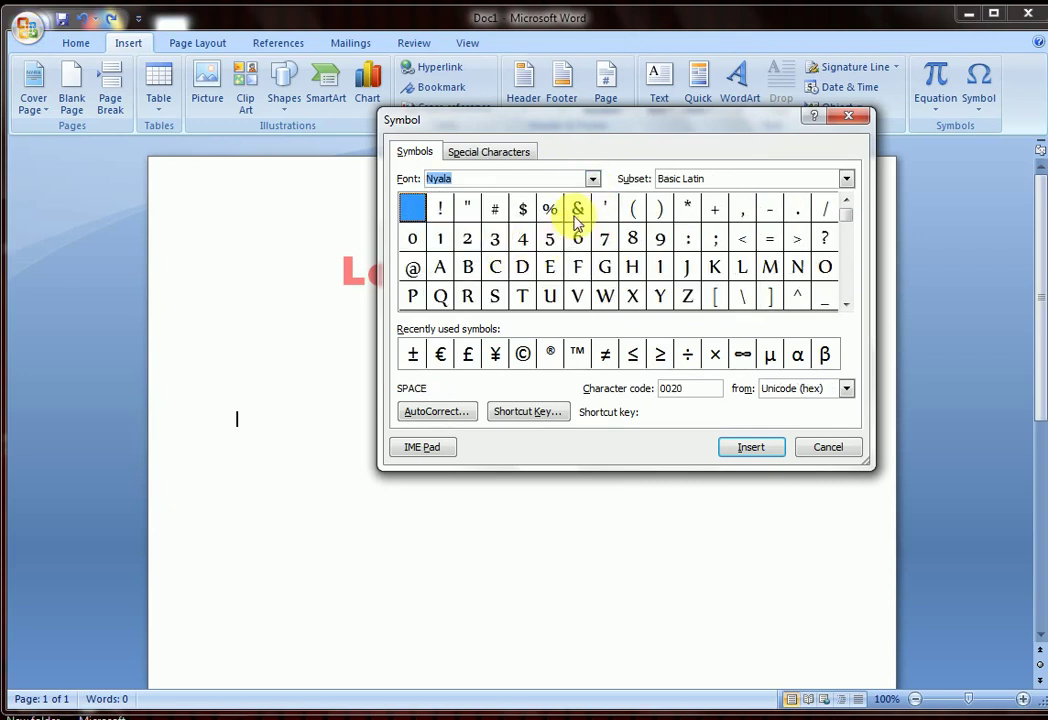
left_click(593, 180)
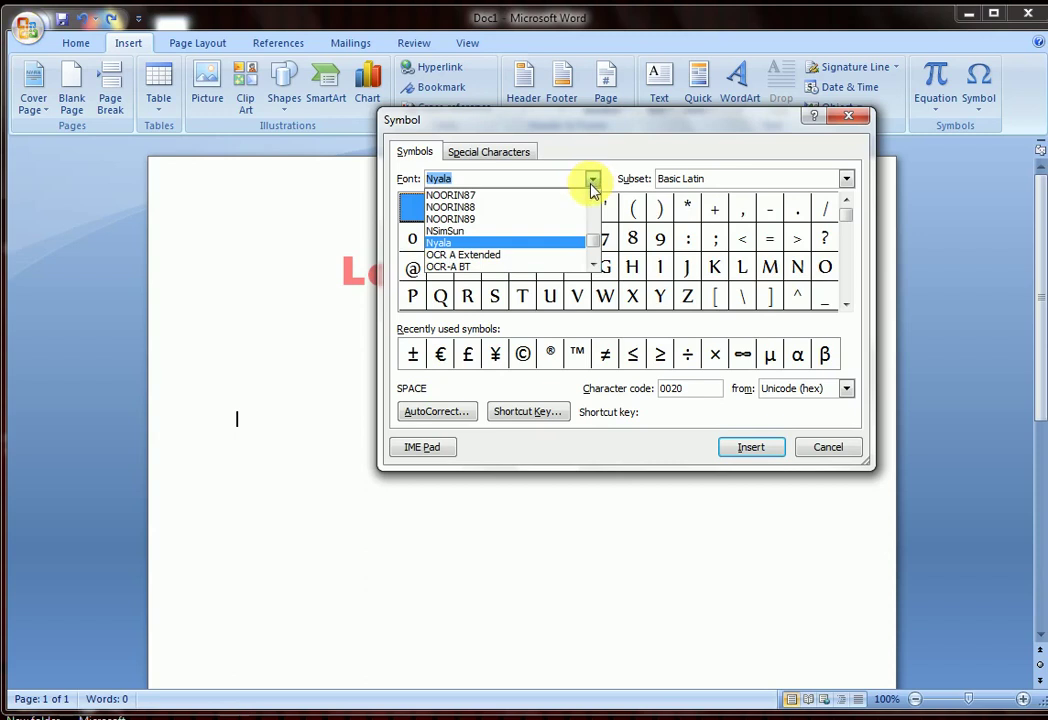
left_click(591, 182)
left_click(593, 180)
left_click(595, 222)
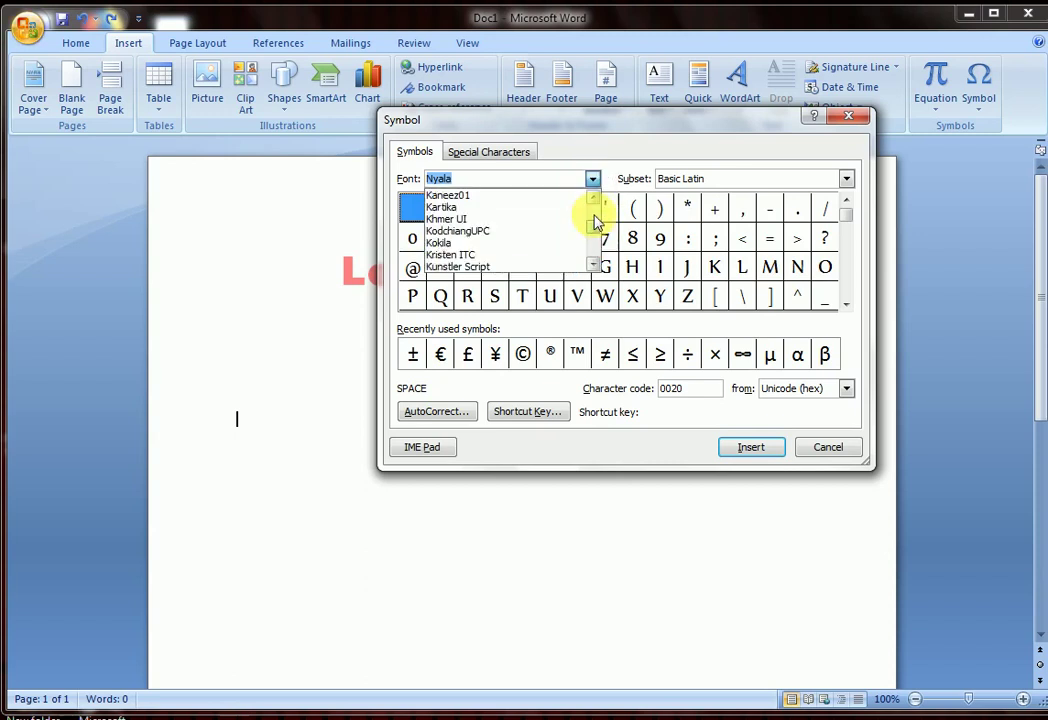
left_click_drag(595, 222, 596, 203)
left_click(488, 196)
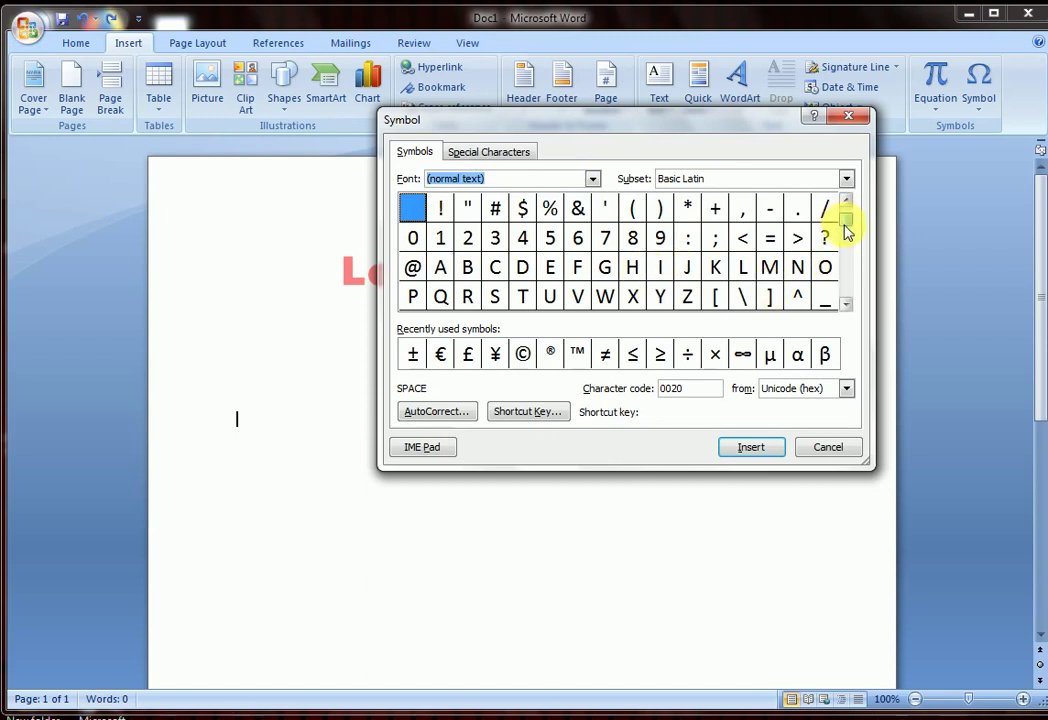
Step: Insert three ± signs from Recently used symbols, then close the Symbol dialog
left_click_drag(846, 237, 846, 241)
left_click(437, 356)
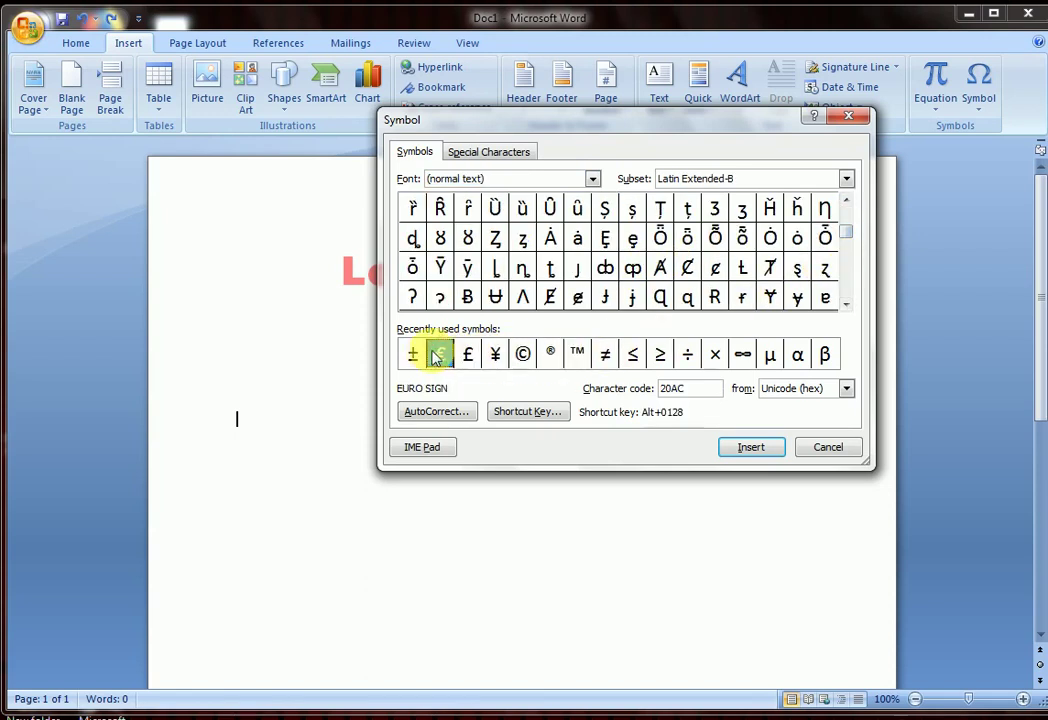
left_click(413, 354)
left_click(742, 452)
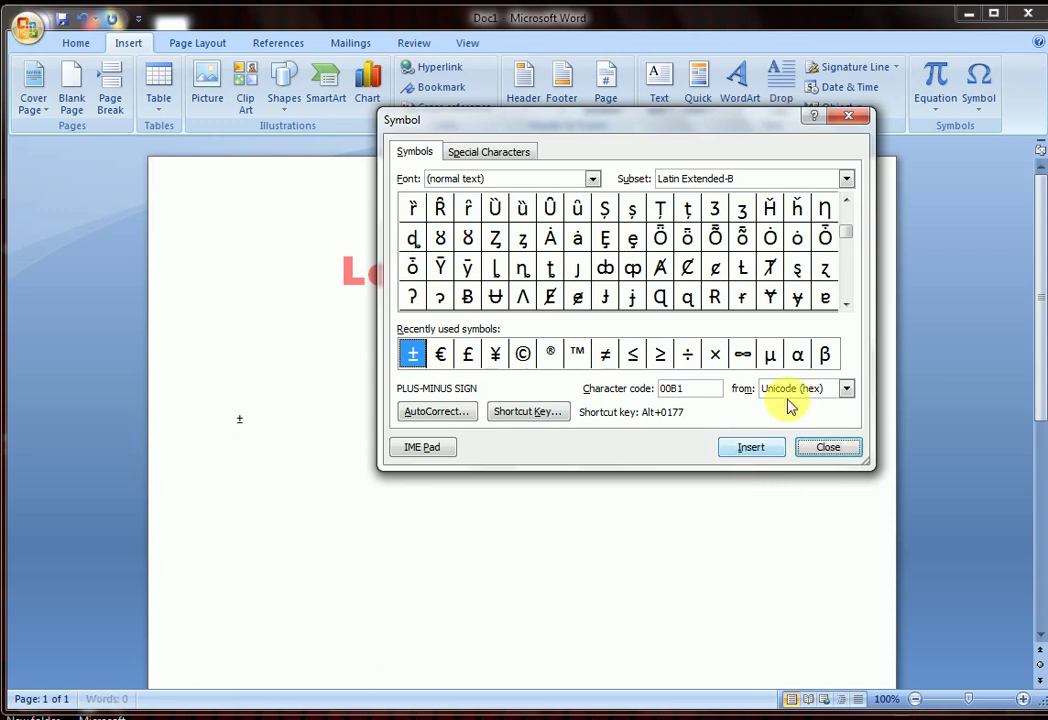
left_click(745, 446)
left_click(760, 444)
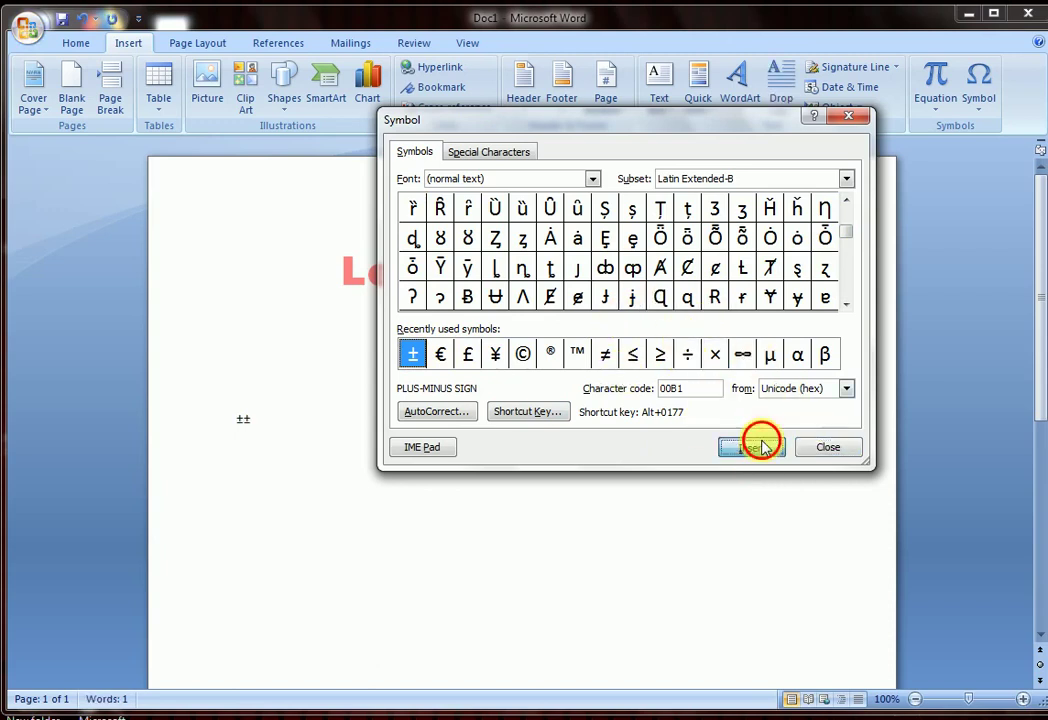
left_click(818, 448)
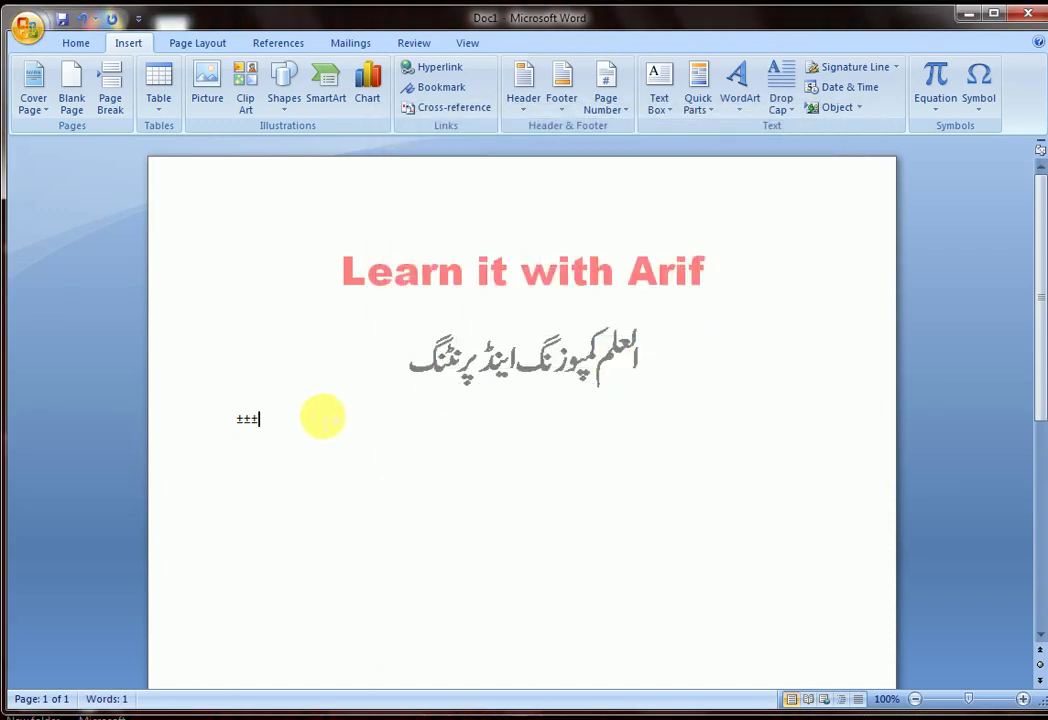